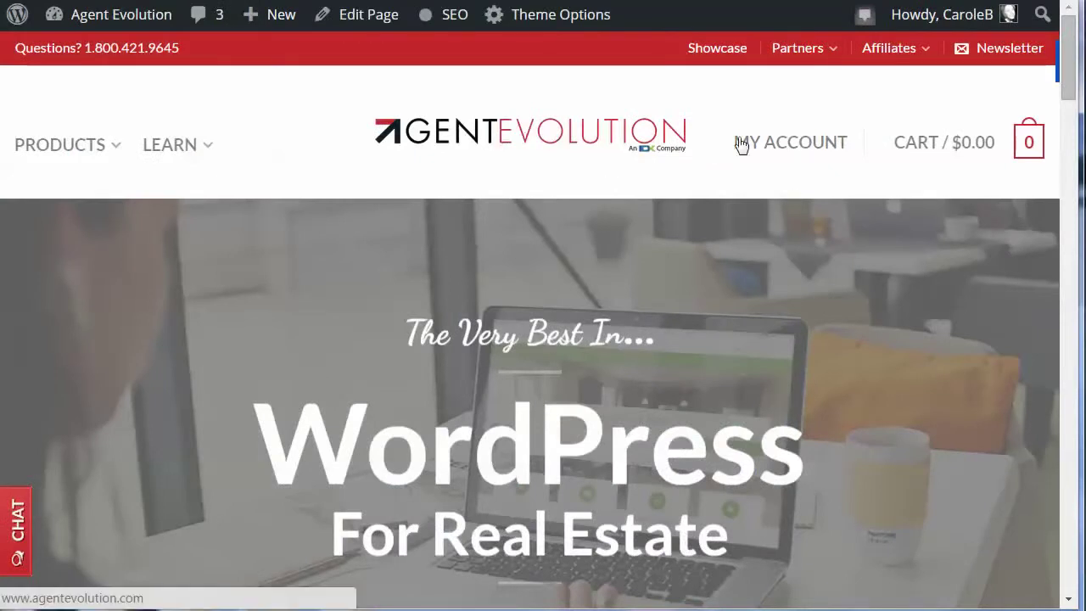
- Open the My Account page on the Agent Evolution site and look through the account dashboard, including the API keys section
left_click(776, 146)
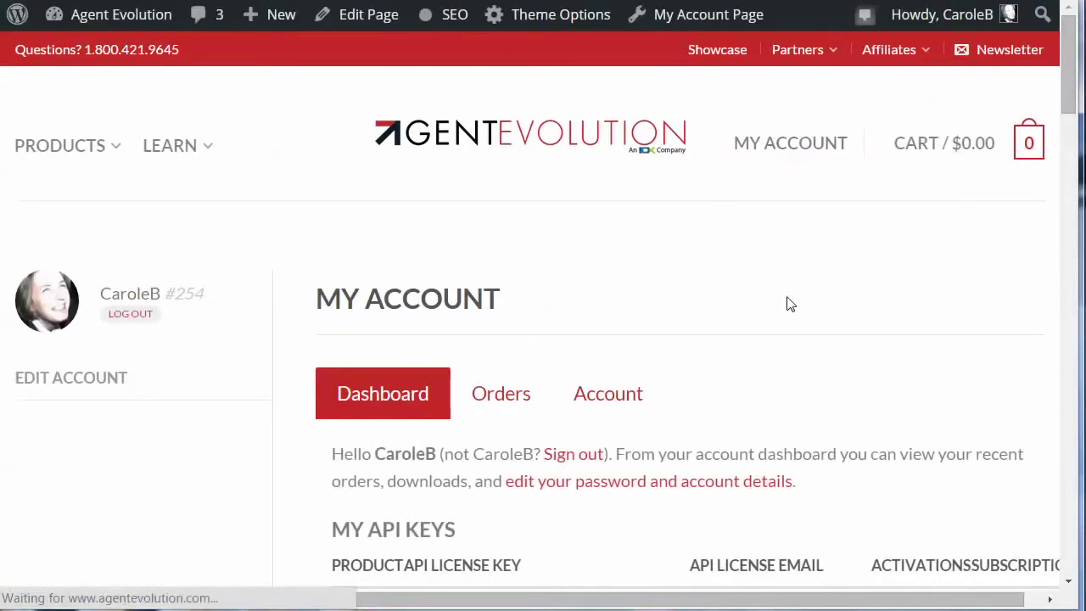
scroll(786, 303, "down", 10)
scroll(787, 302, "up", 5)
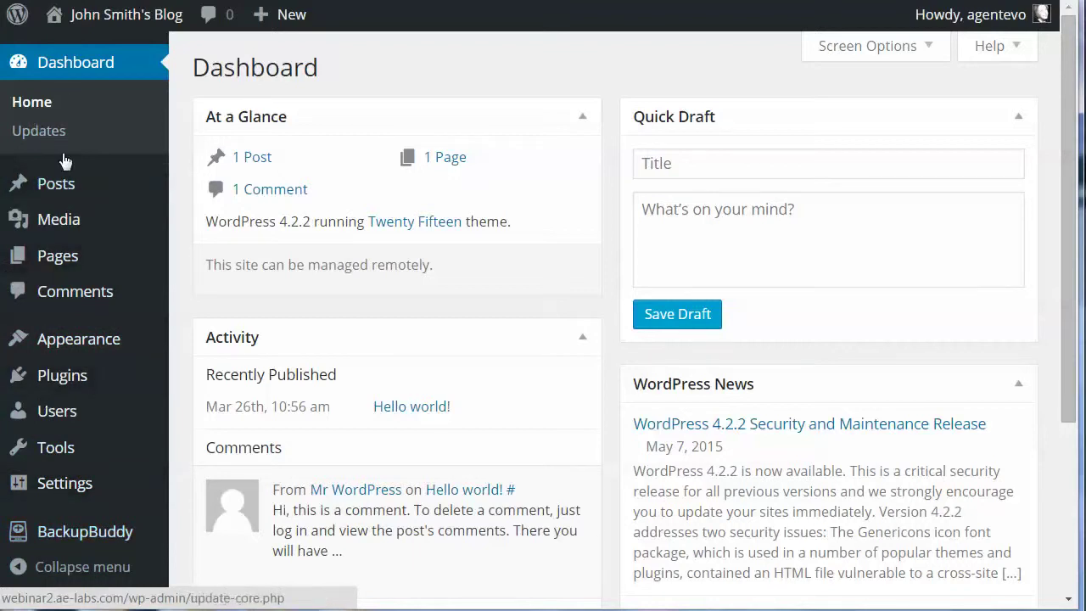
- Switch to the blog's WordPress admin and install the Equity parent theme by uploading equity.zip from the theme updates folder
mouse_move(23, 351)
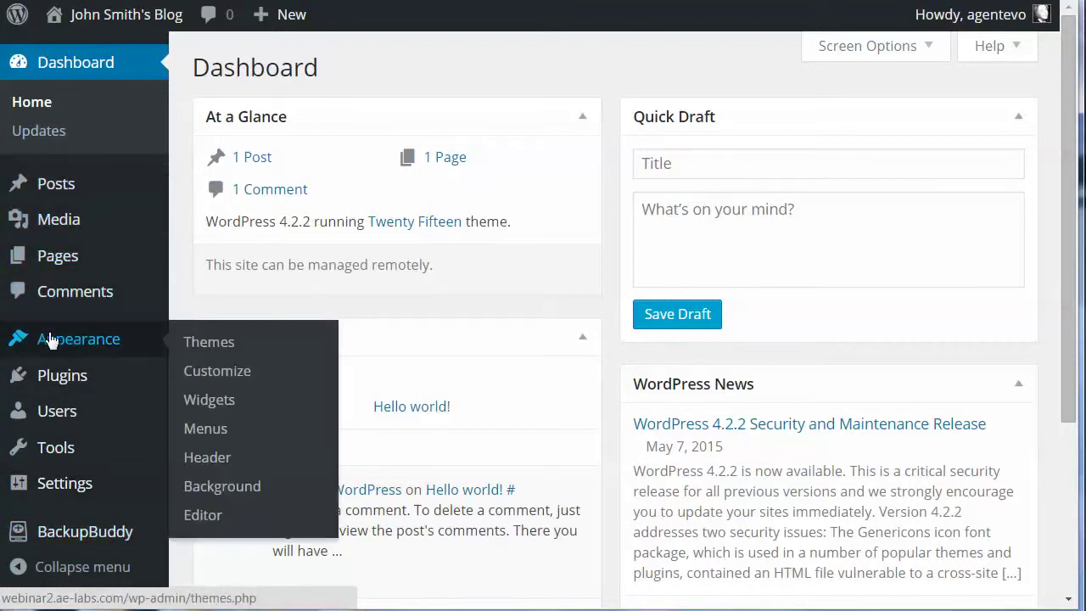
left_click(214, 343)
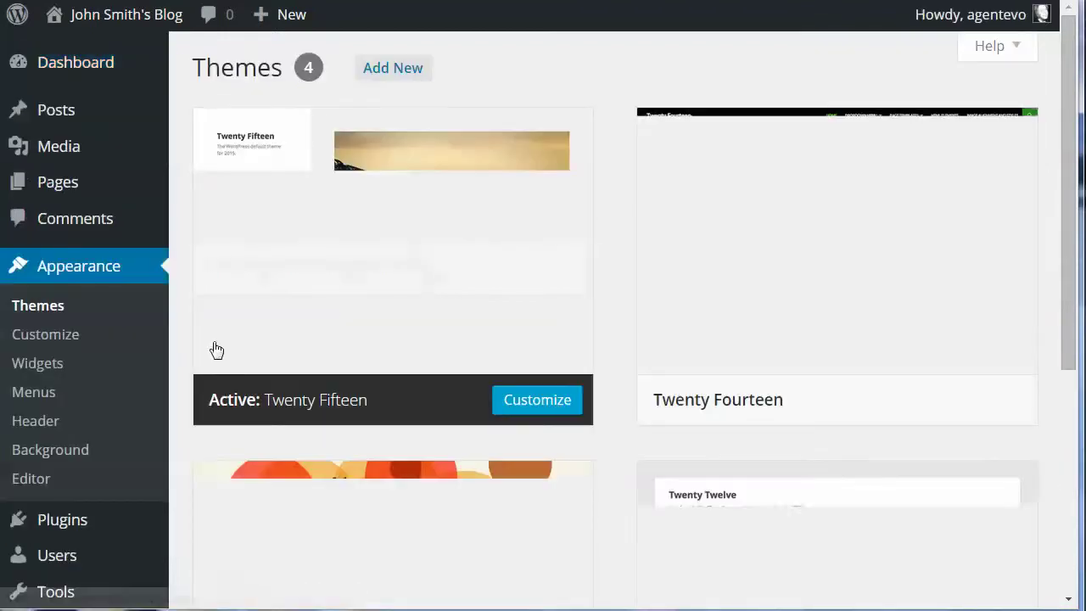
mouse_move(439, 293)
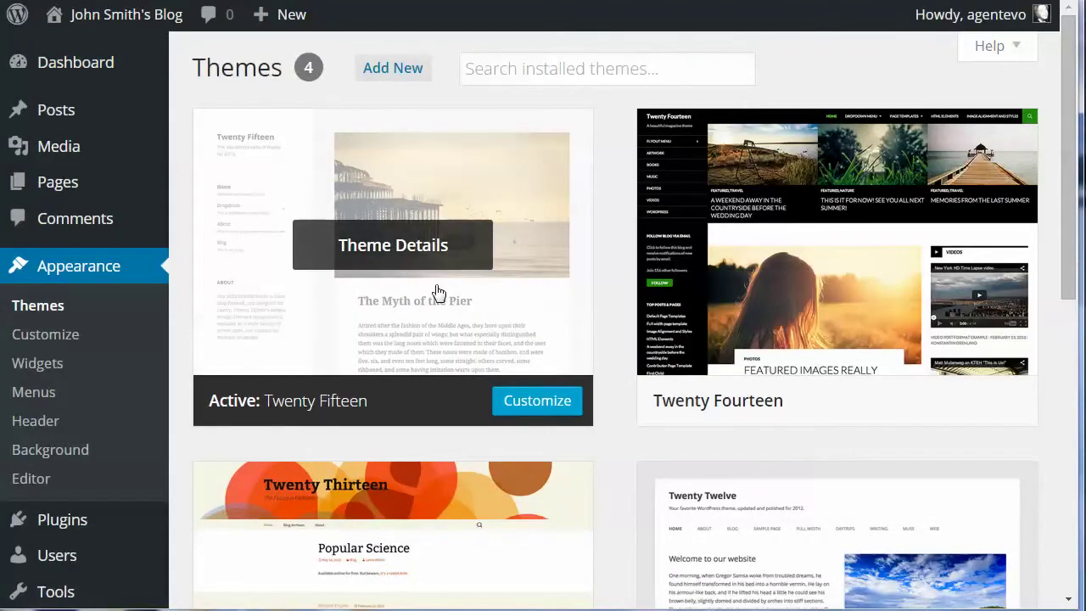
left_click(383, 68)
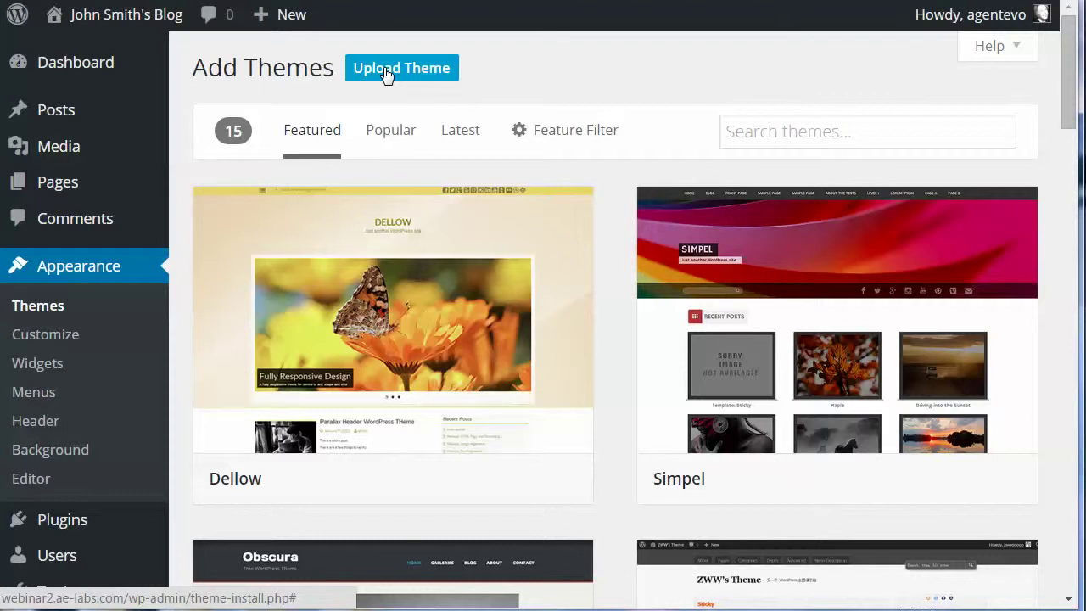
left_click(386, 72)
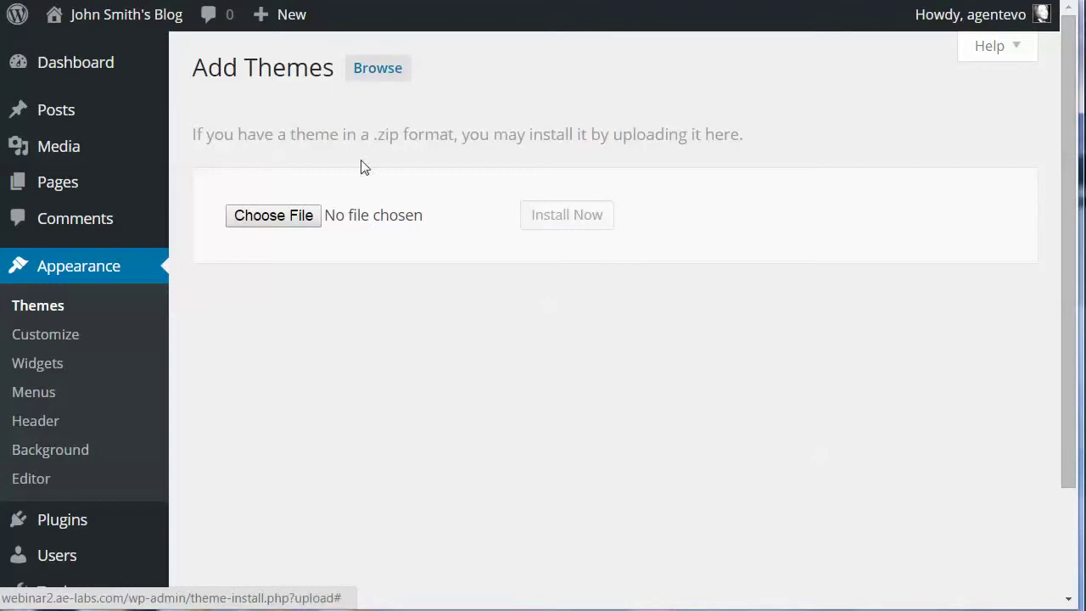
left_click(274, 216)
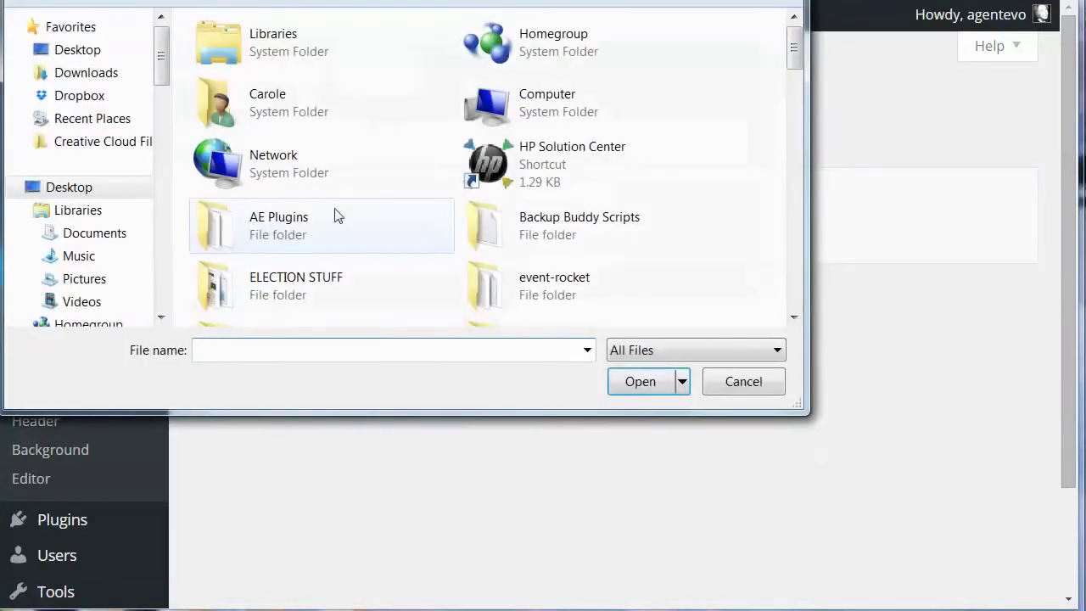
left_click_drag(795, 61, 786, 150)
double_click(542, 151)
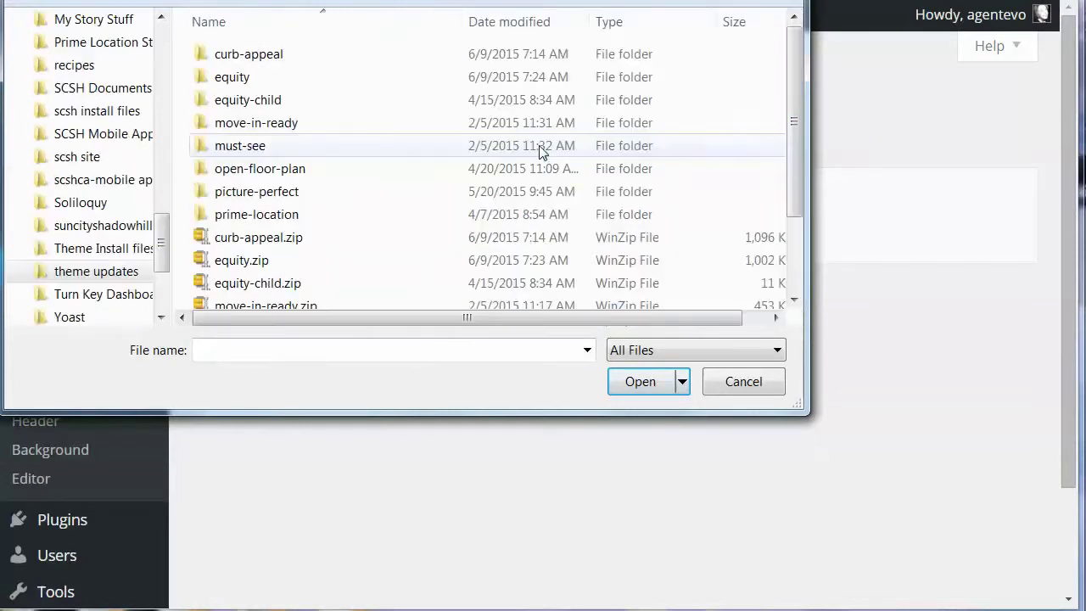
left_click(251, 261)
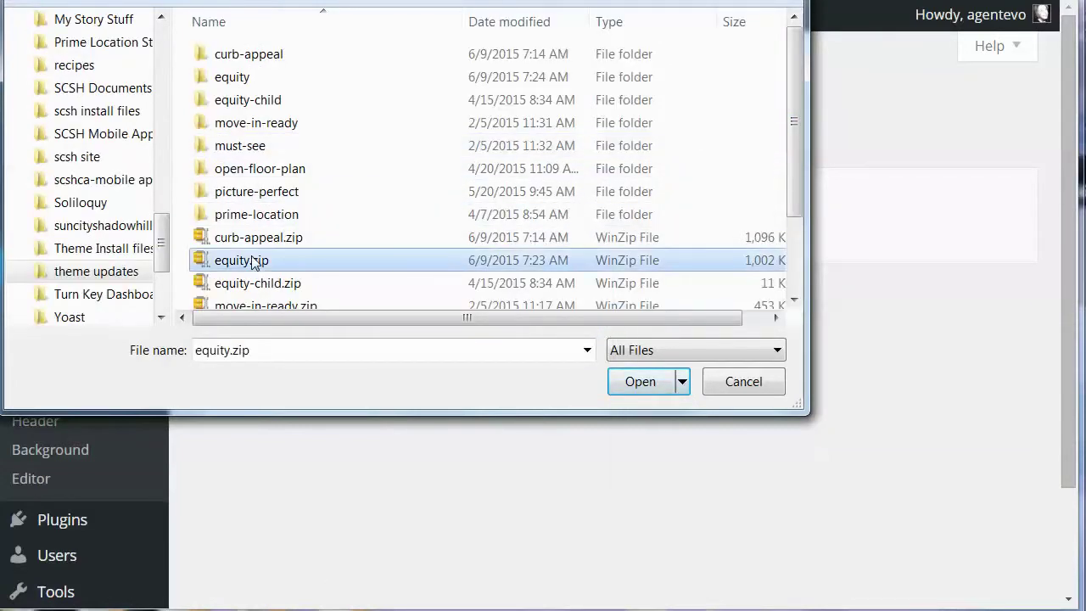
left_click(637, 380)
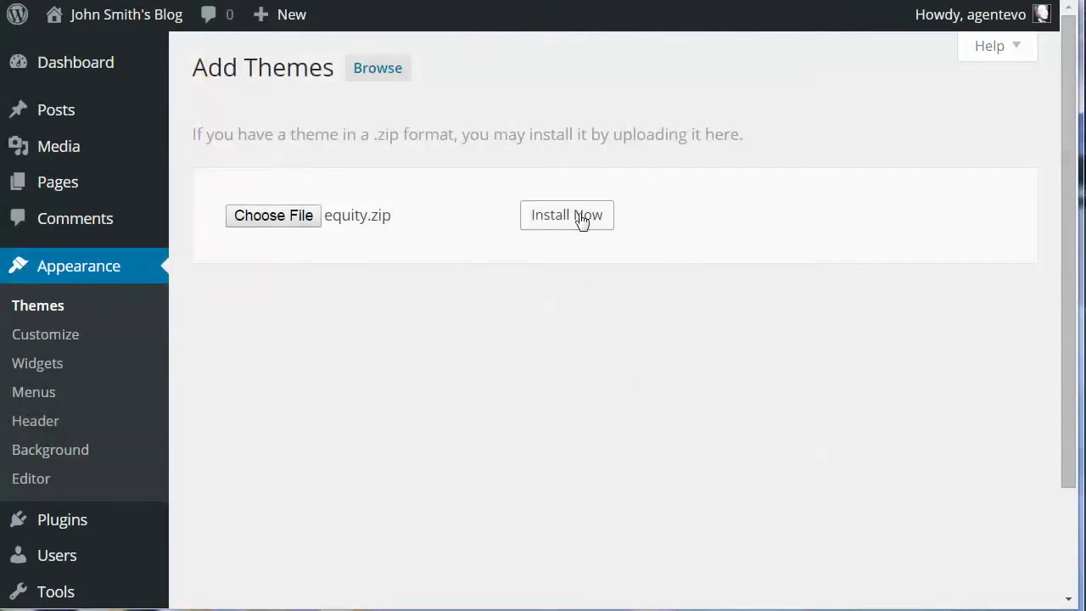
left_click(582, 218)
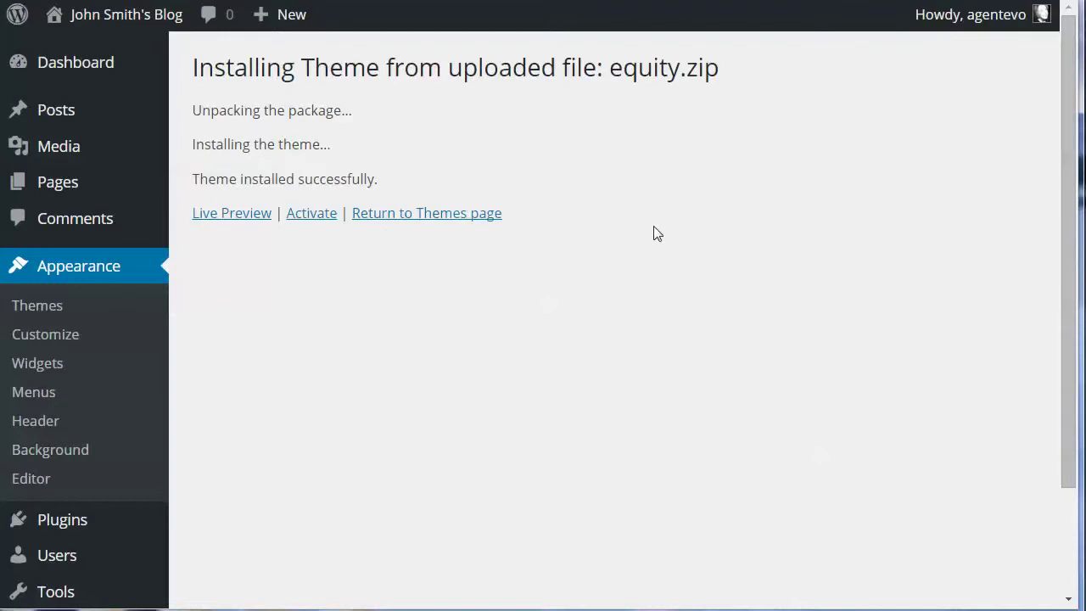
- Upload curb-appeal.zip as another new theme, install it and activate it
left_click(431, 213)
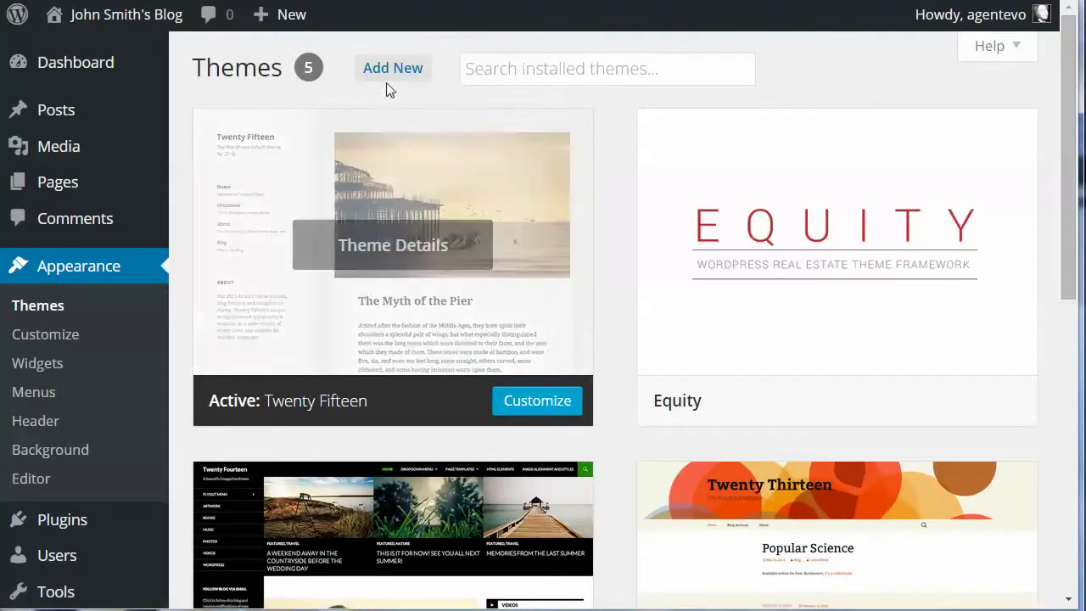
left_click(384, 67)
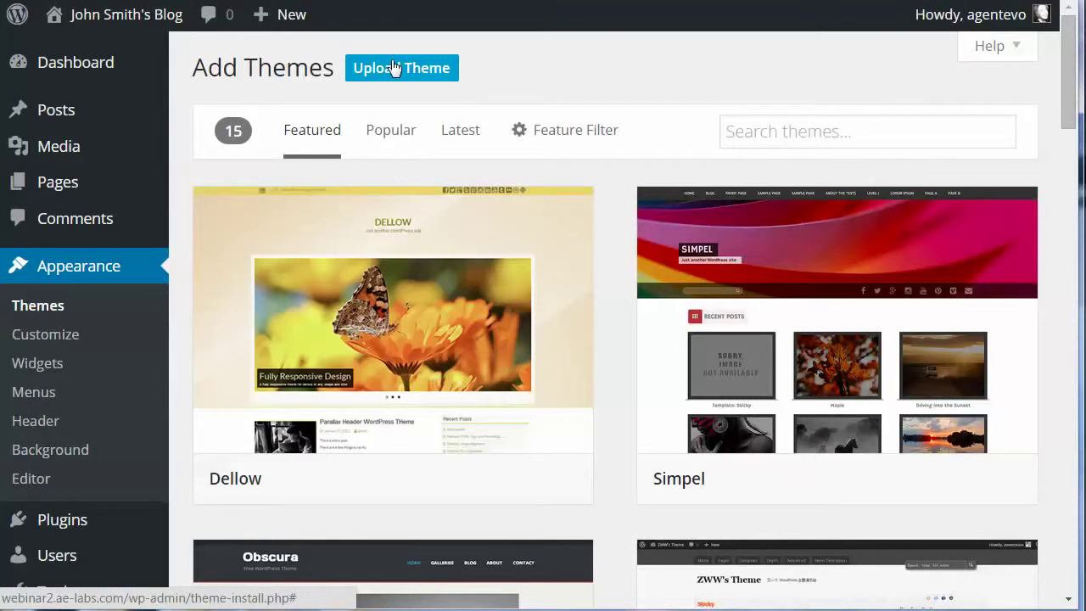
left_click(393, 67)
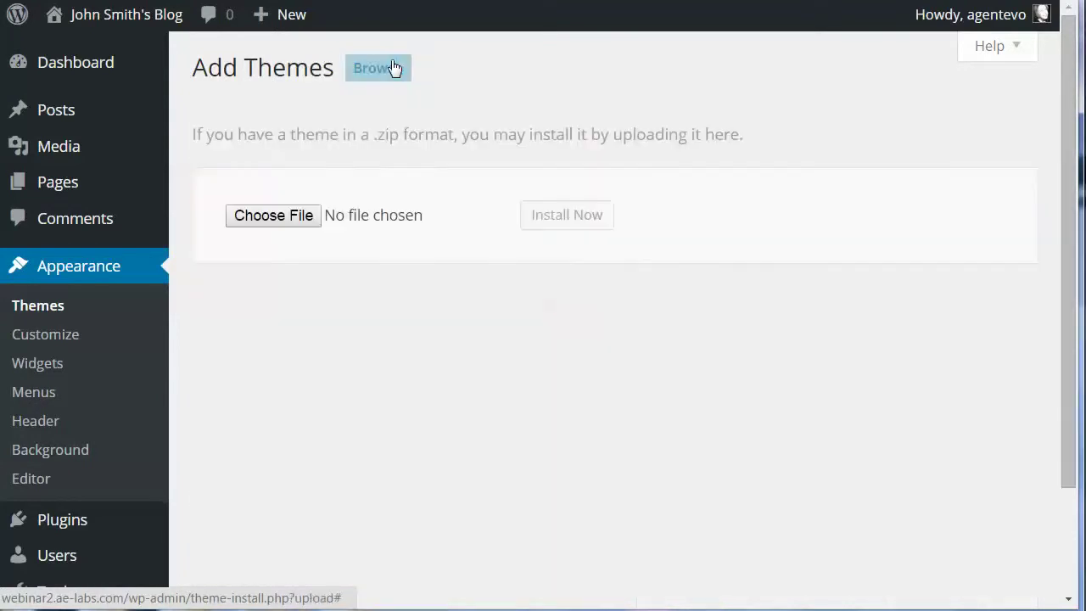
left_click(294, 217)
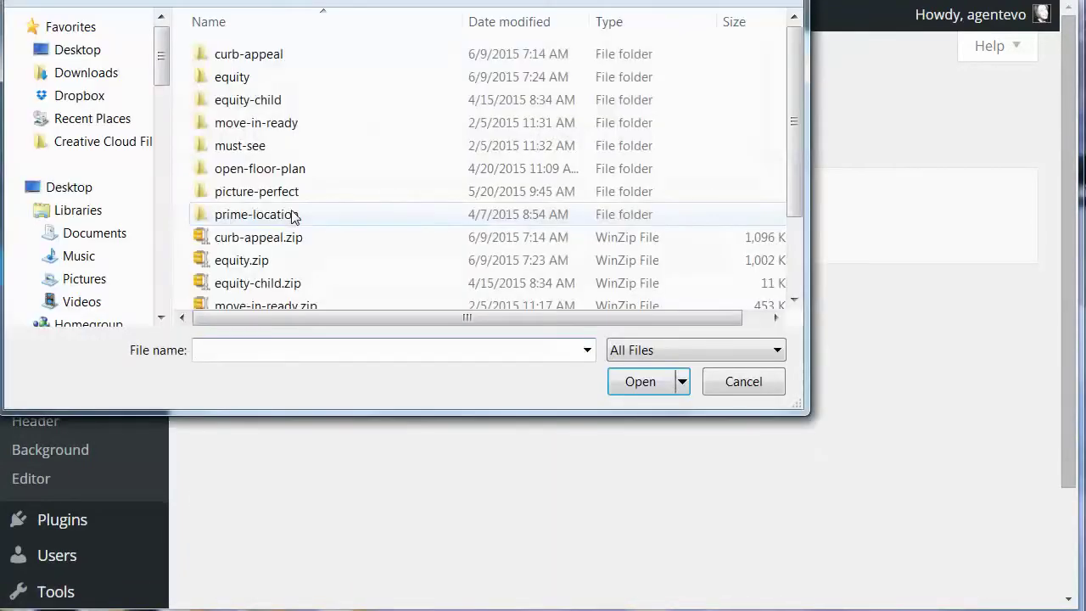
left_click(276, 241)
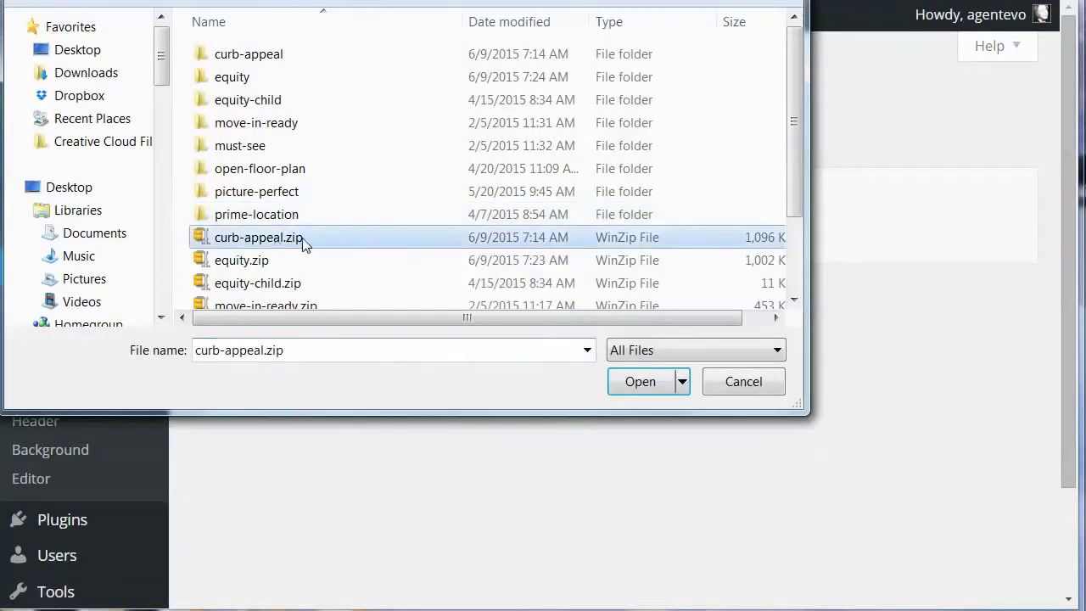
left_click(649, 383)
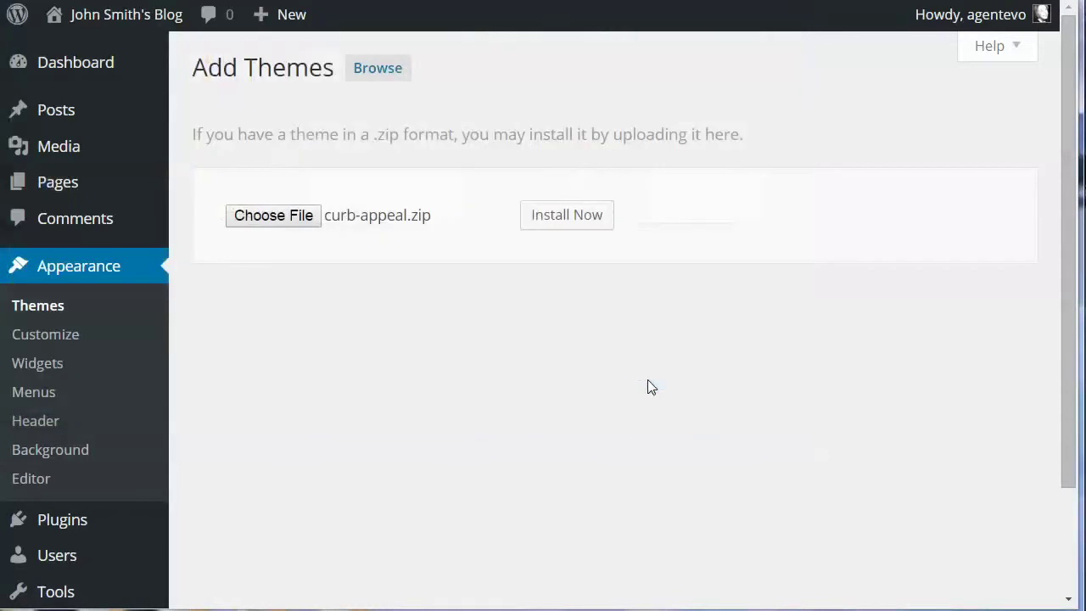
left_click(569, 216)
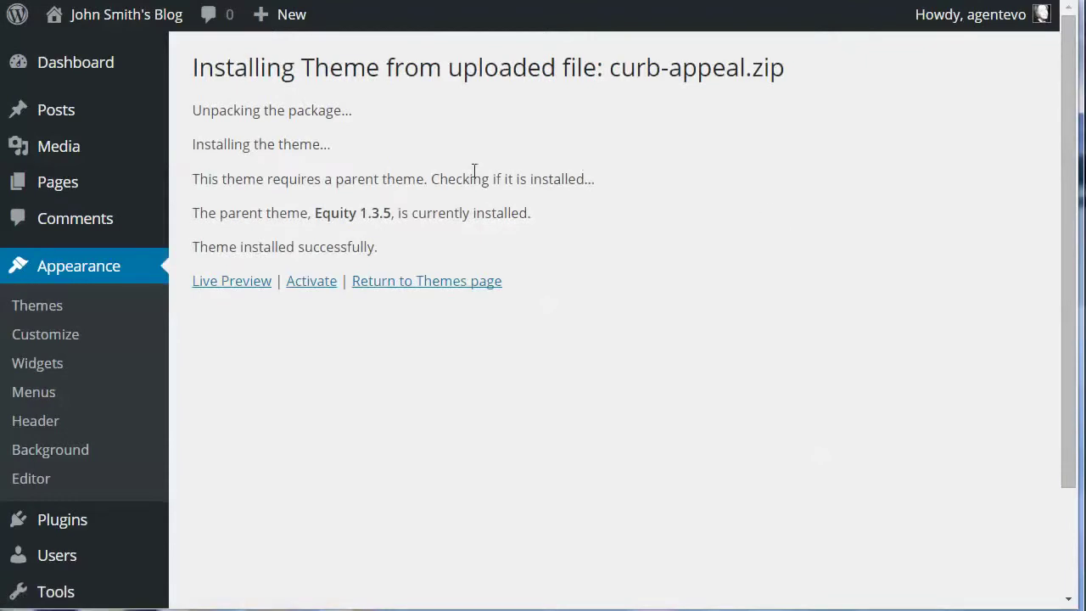
left_click(313, 286)
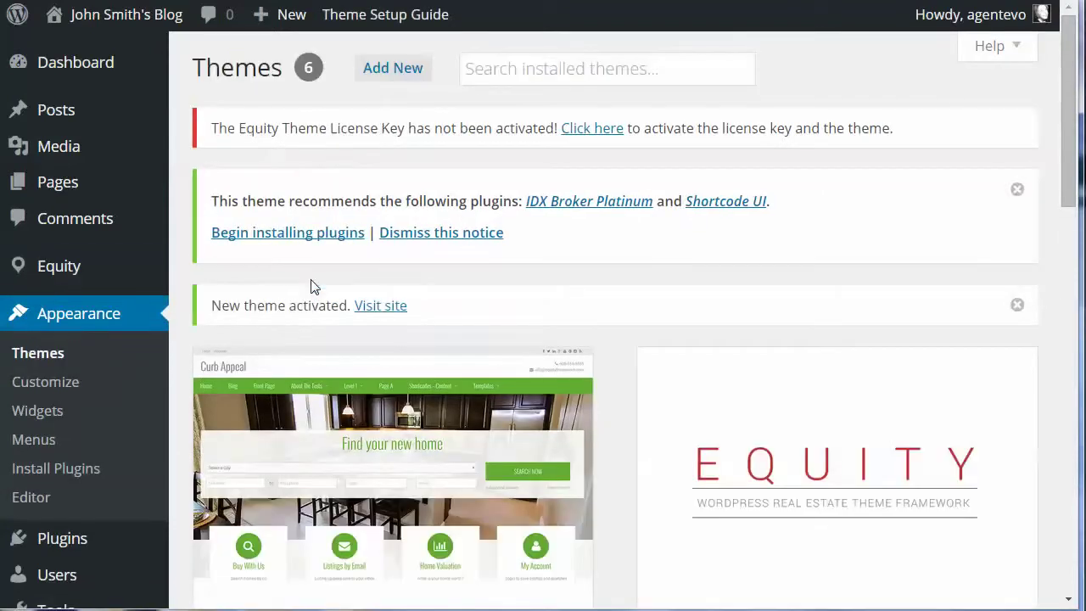
- Reload the blog's front end and review the Curb Appeal home page down to the footer
scroll(618, 301, "down", 1)
scroll(618, 301, "down", 1)
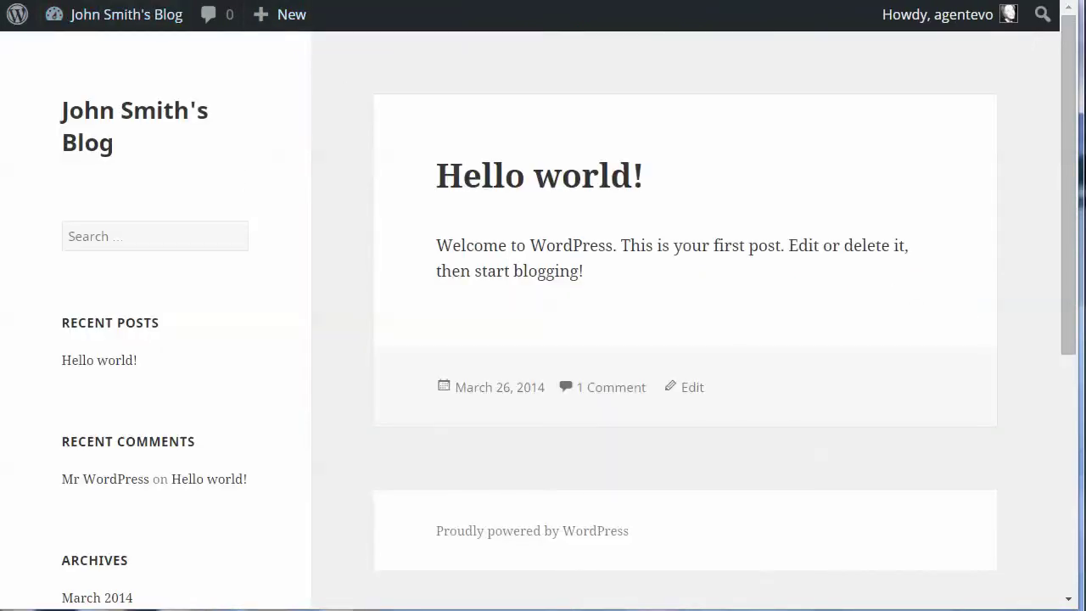
key("F5")
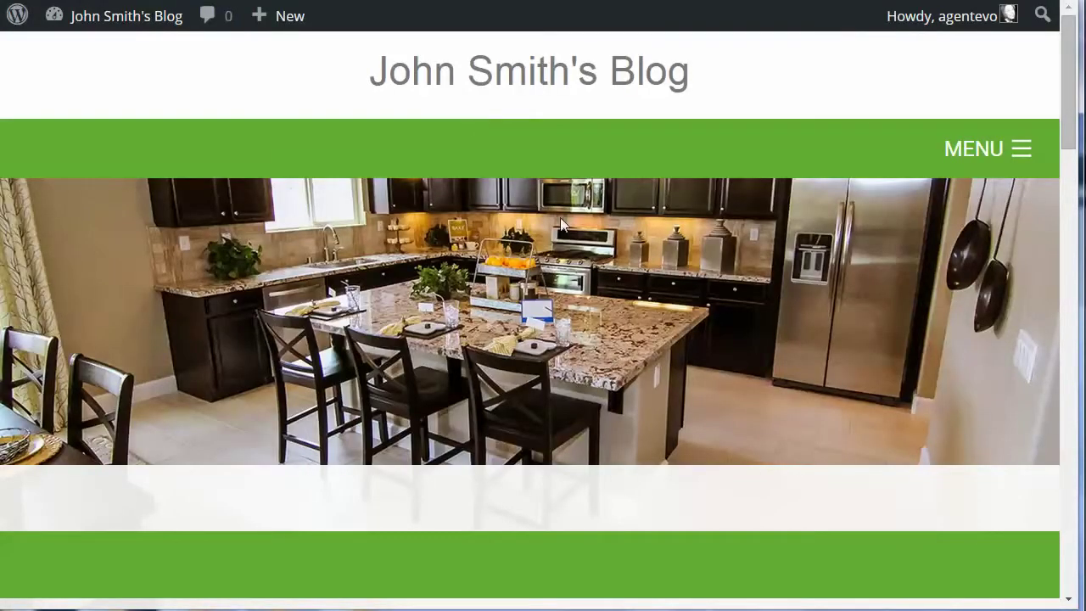
scroll(687, 388, "down", 10)
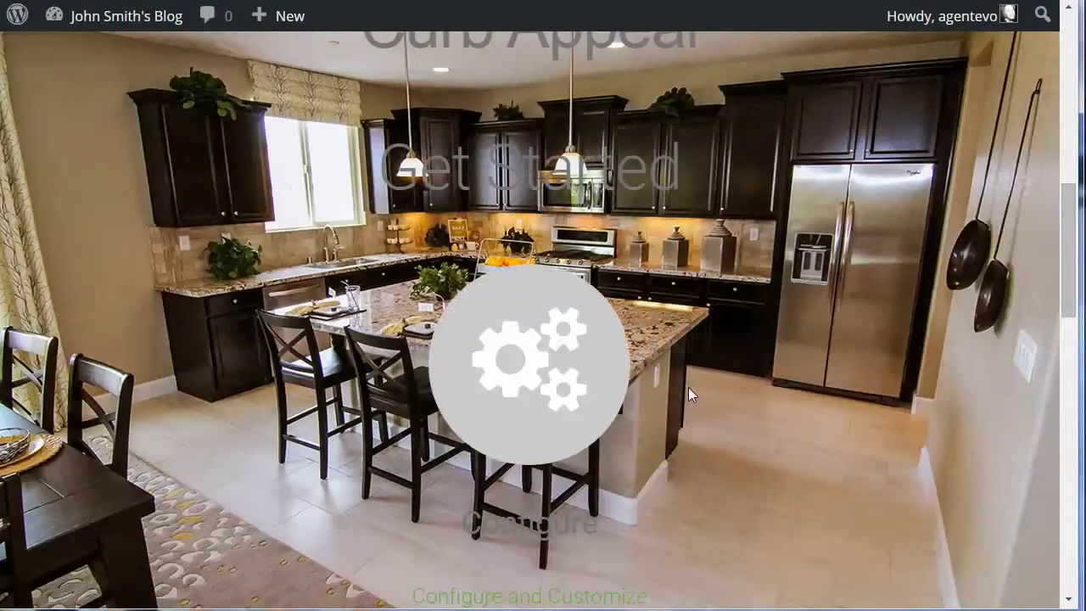
scroll(688, 387, "down", 5)
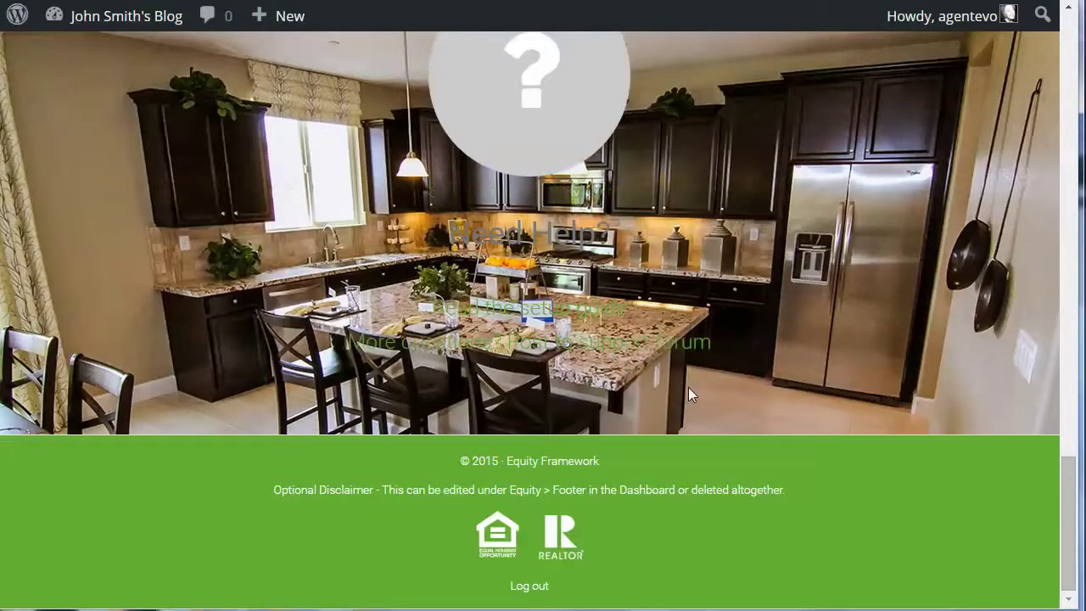
scroll(688, 386, "up", 7)
scroll(688, 394, "up", 5)
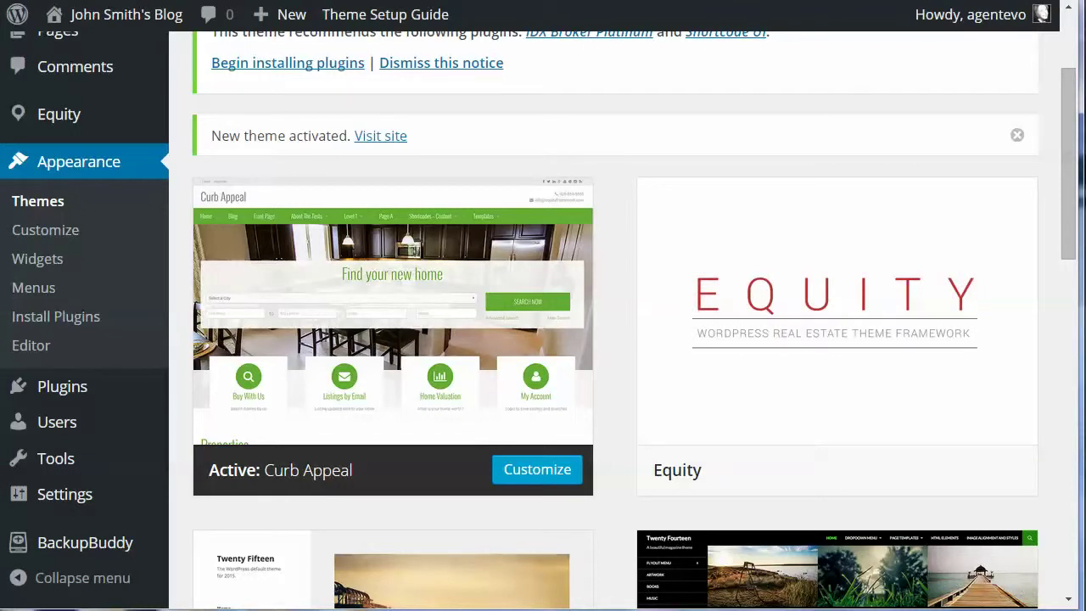
- Switch to Windows Explorer and open the xml folder inside the unzipped curb-appeal theme folder
key("alt+Tab")
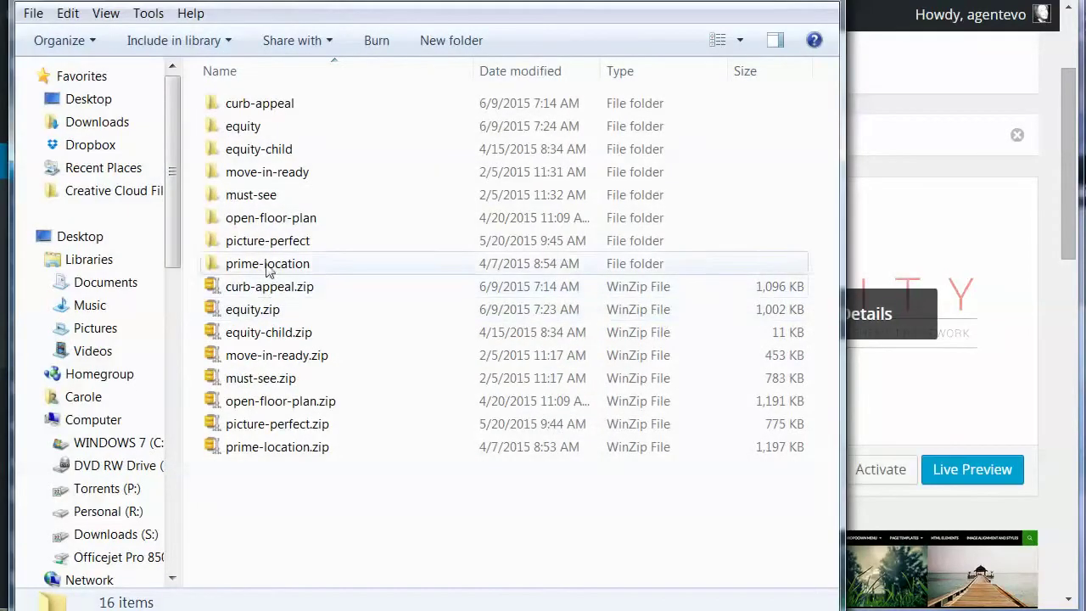
left_click(251, 112)
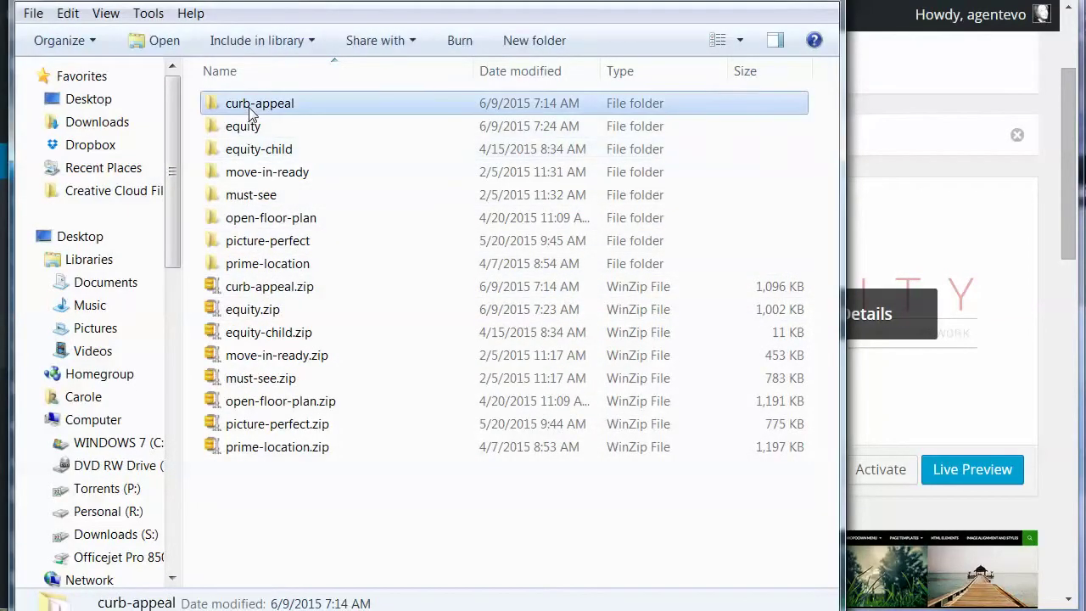
double_click(251, 113)
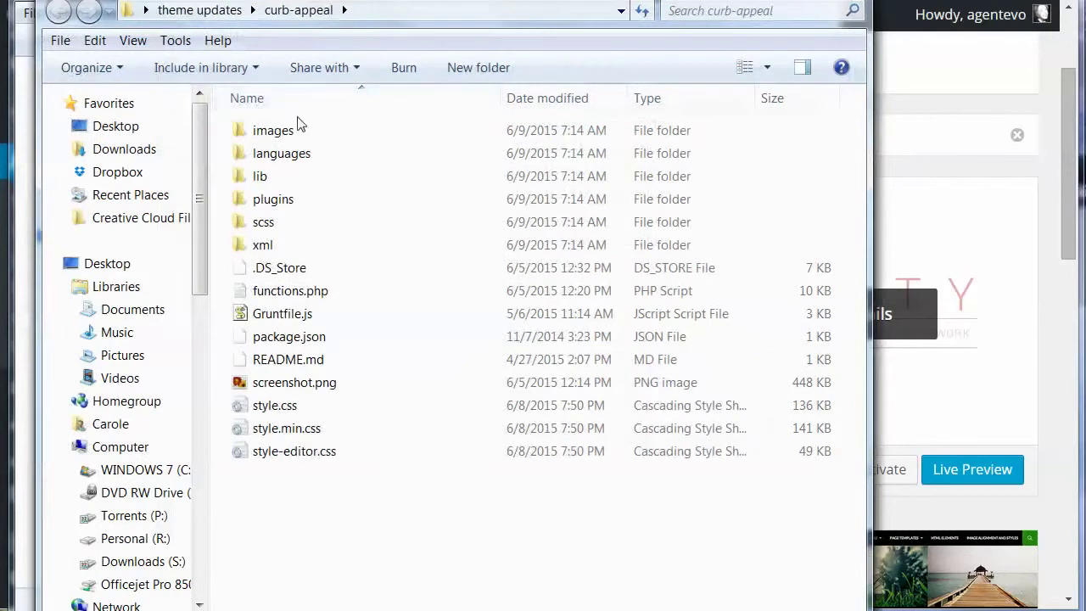
left_click(262, 247)
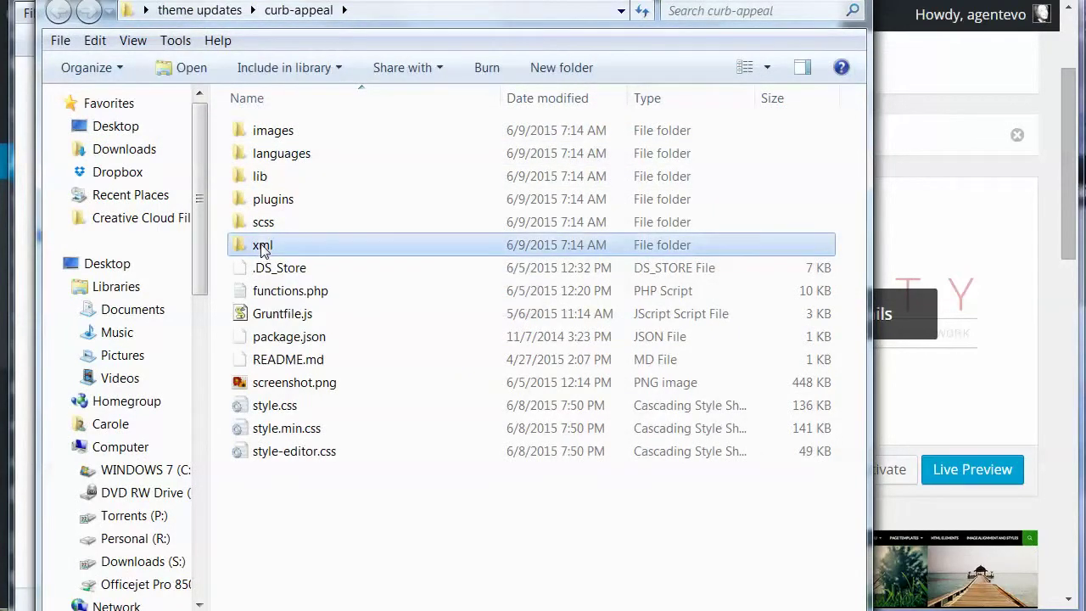
double_click(262, 247)
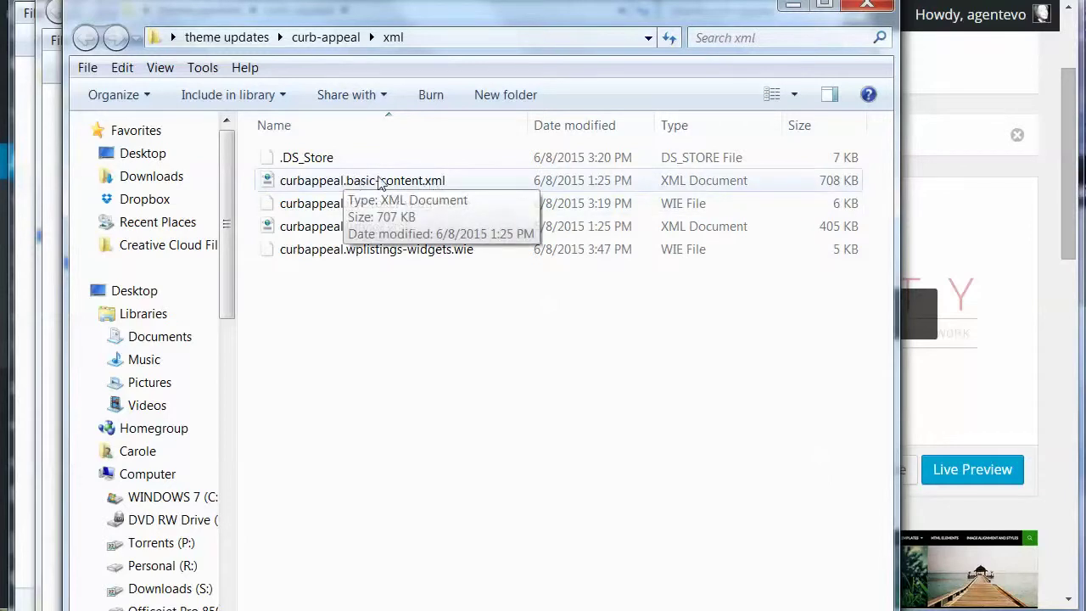
- Examine the basic-content and listings XML files and the idxbroker widgets file, and return to the WordPress Themes page
left_click(380, 184)
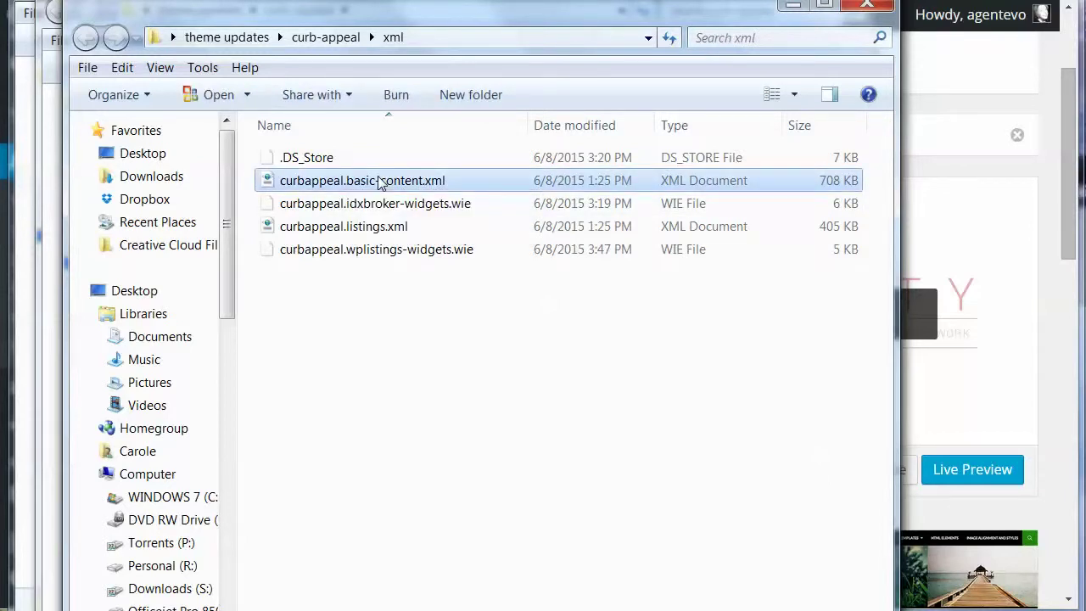
left_click(370, 231)
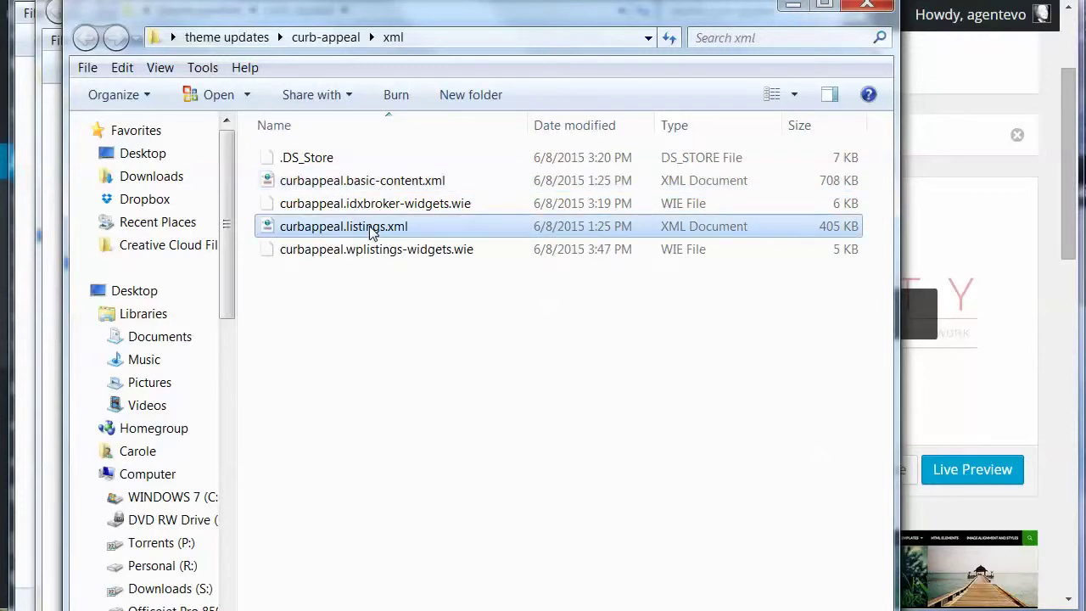
left_click(463, 208)
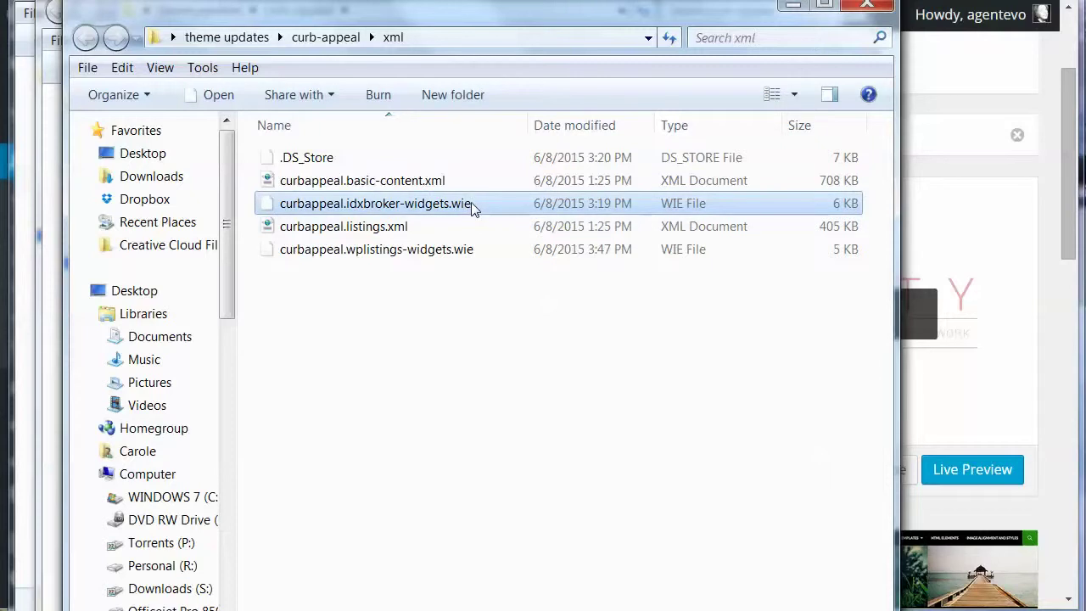
left_click(399, 180)
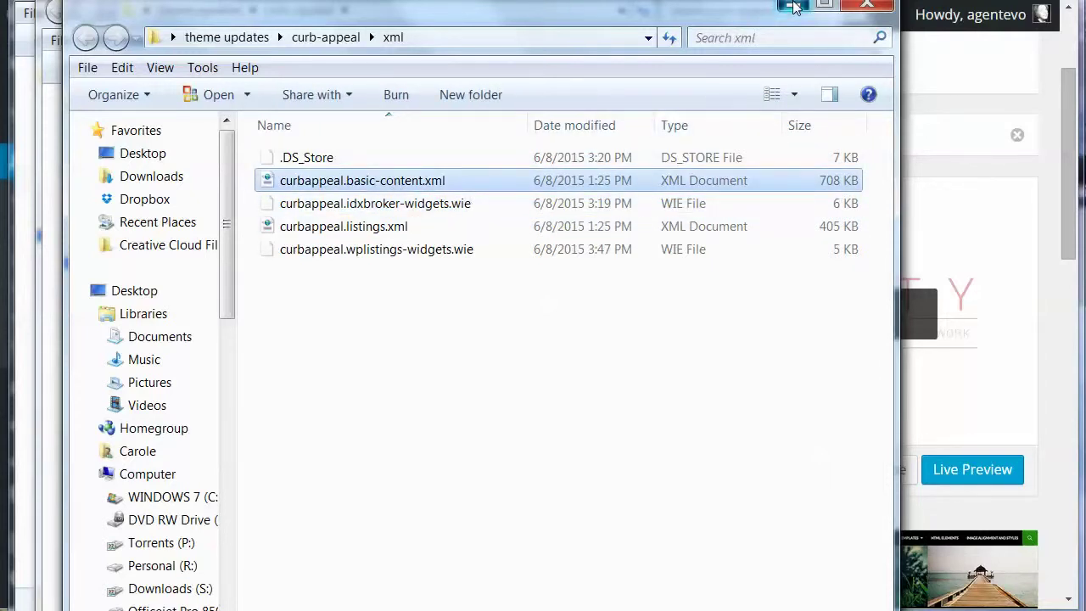
left_click_drag(793, 6, 765, 0)
key("BackSpace")
key("BackSpace")
key("alt+F4")
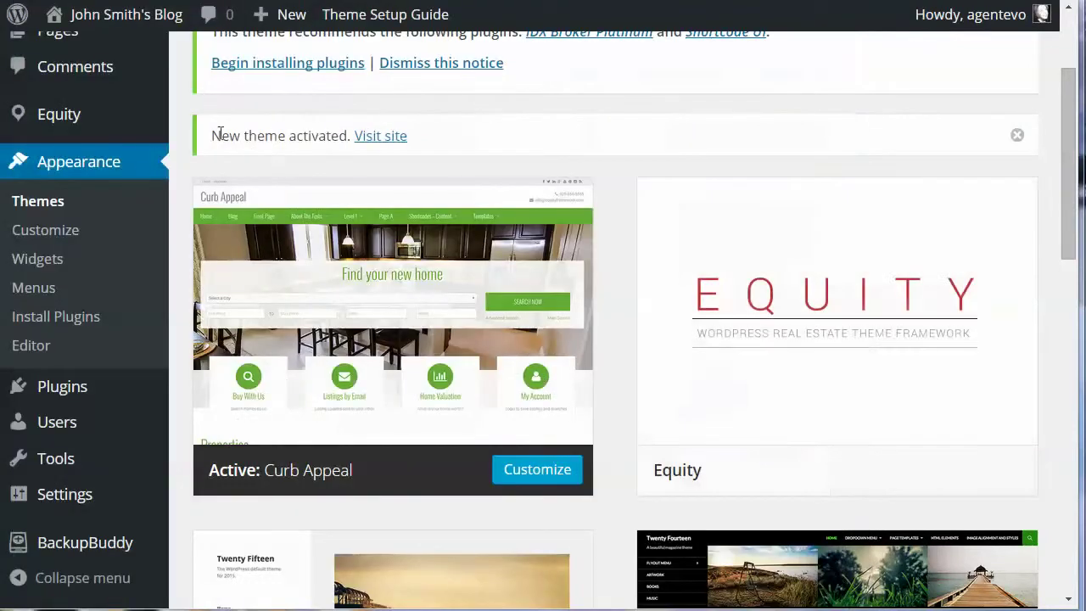
- Install the WordPress Importer plugin from the site's import tools, activate it and run the importer
mouse_move(126, 382)
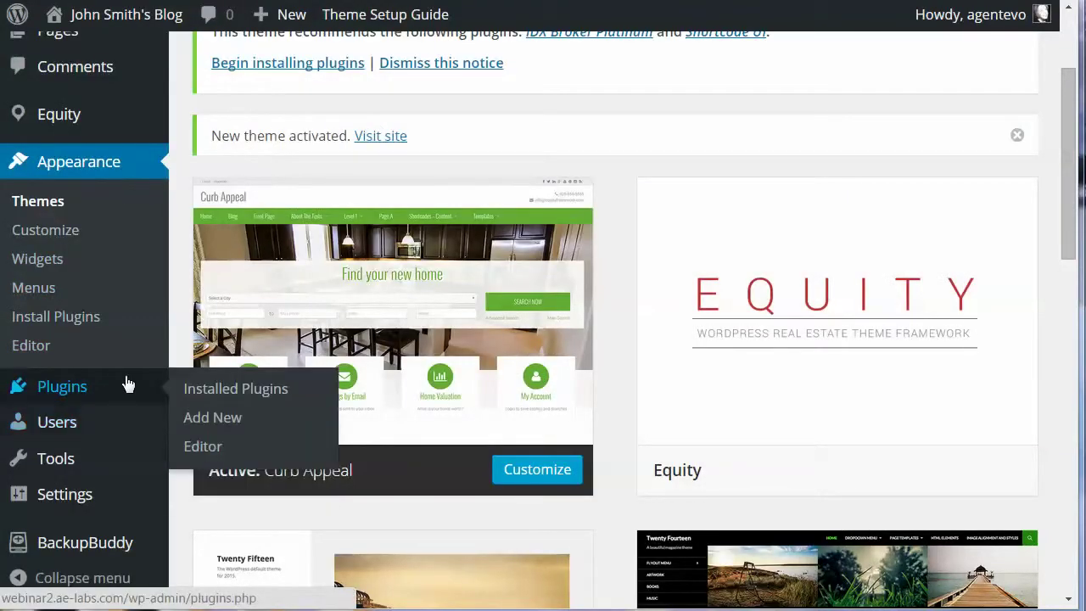
mouse_move(59, 458)
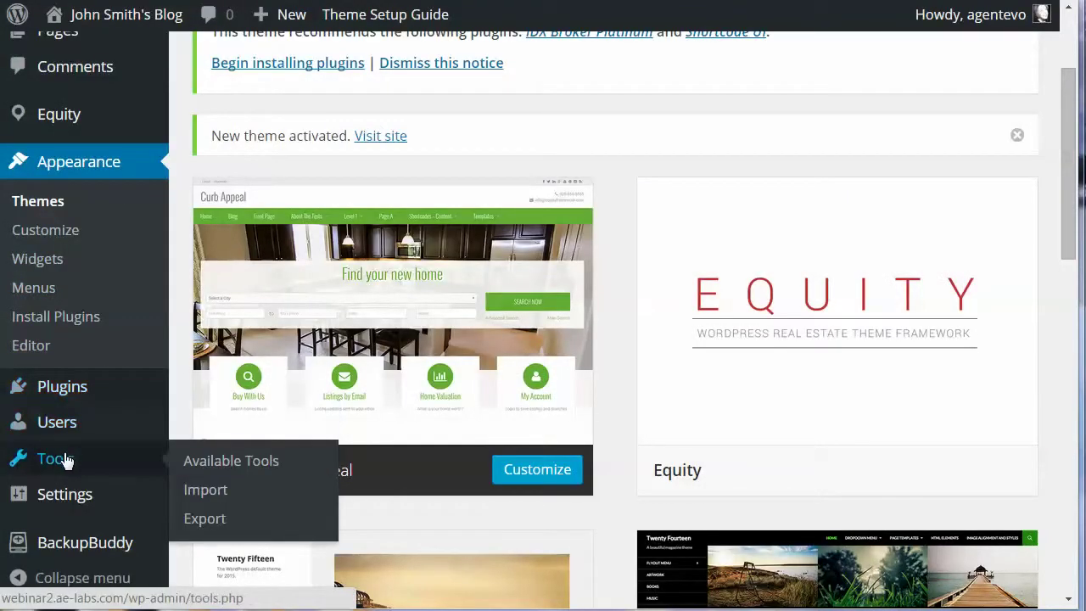
left_click(215, 497)
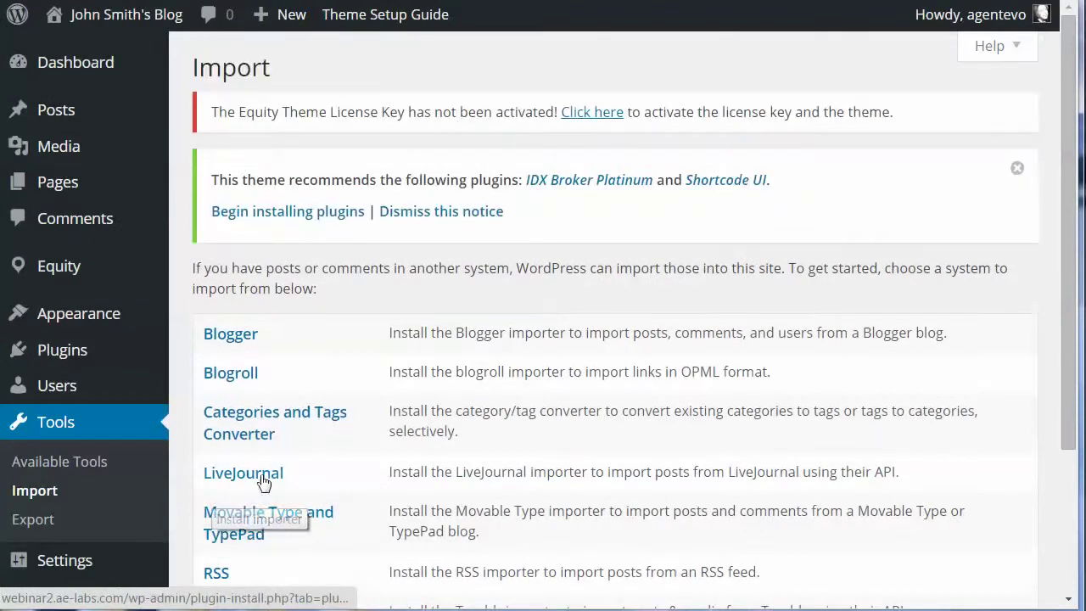
scroll(421, 421, "down", 3)
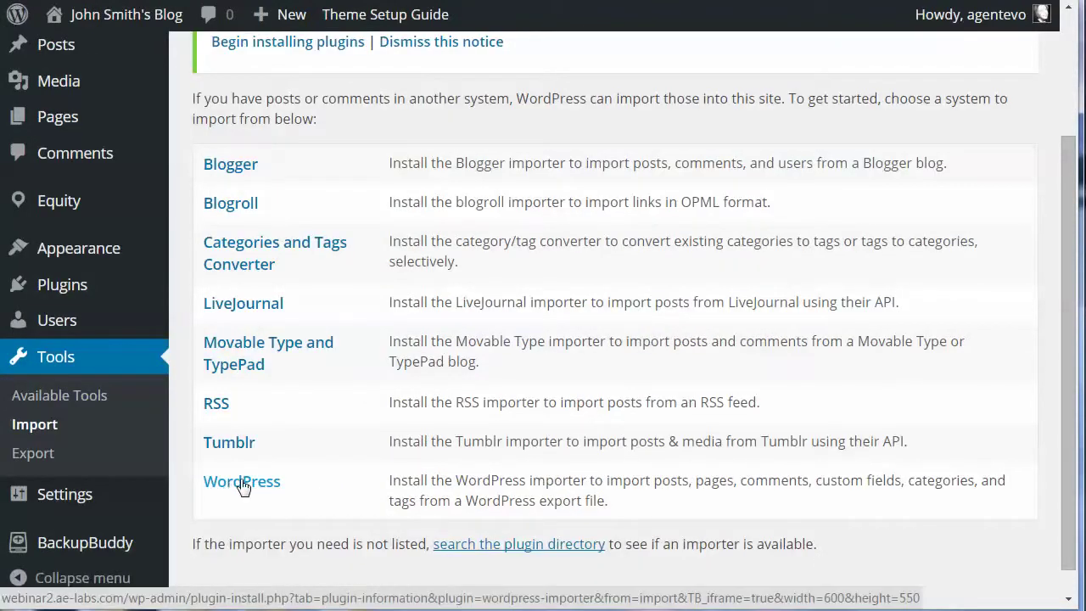
left_click(242, 482)
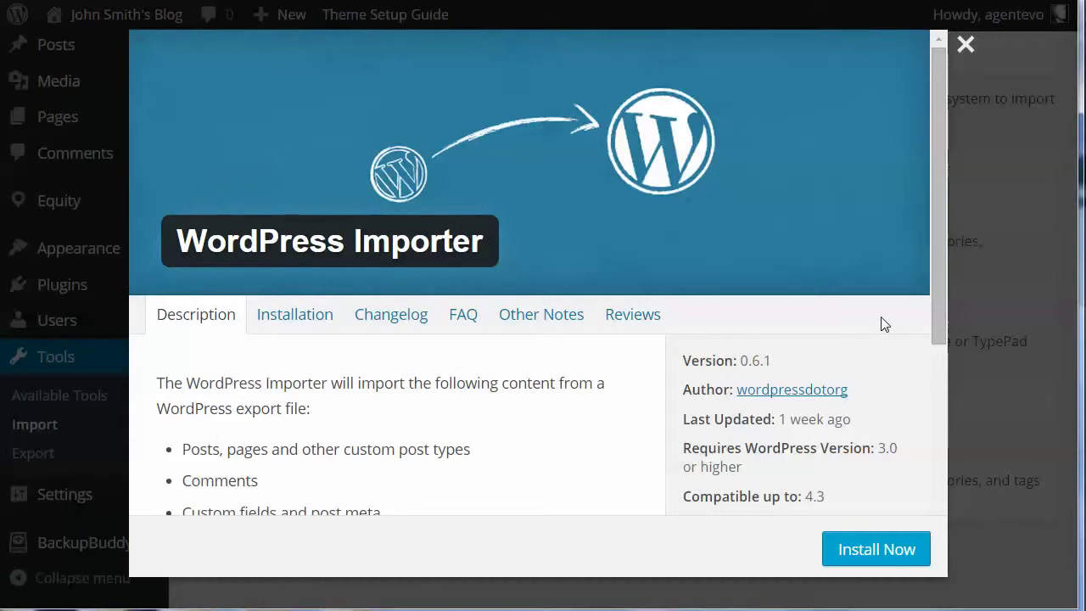
left_click(853, 551)
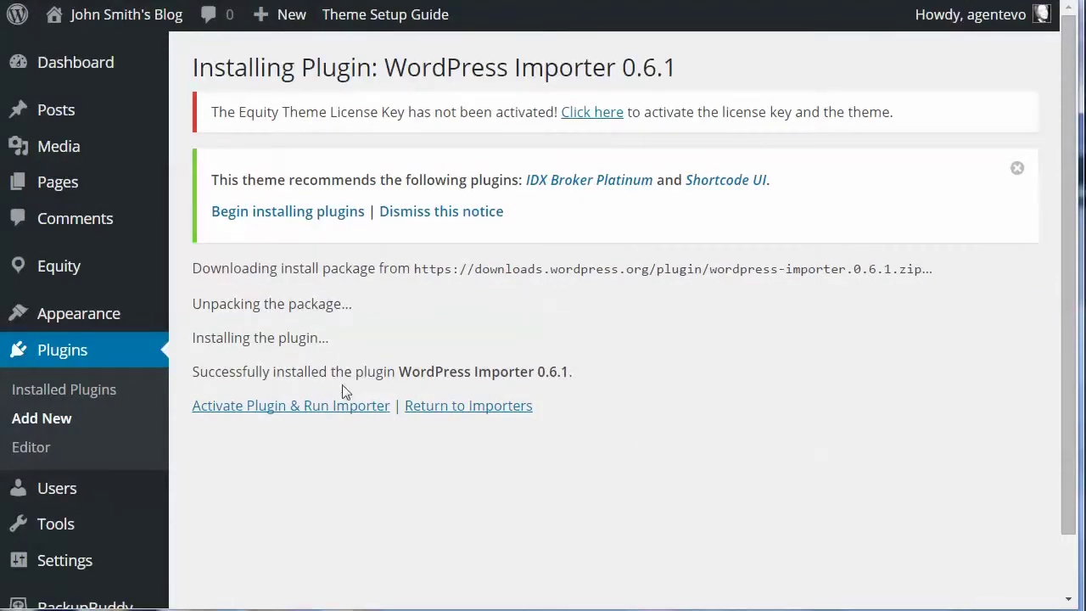
left_click(290, 410)
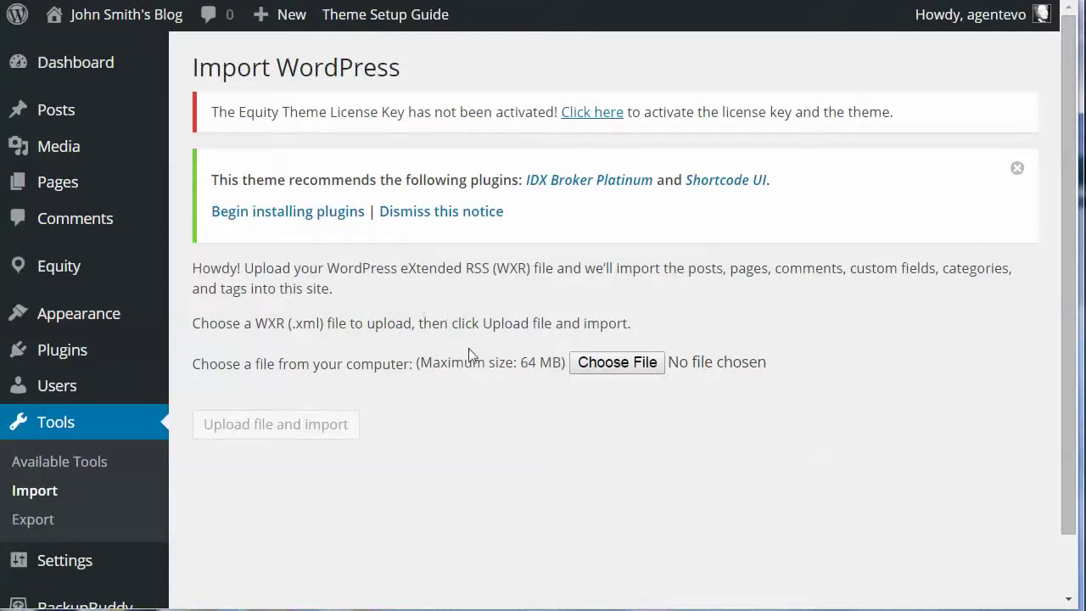
- Upload curbappeal.basic-content.xml from the xml folder of the curb-appeal theme folder to the WordPress importer
left_click(604, 364)
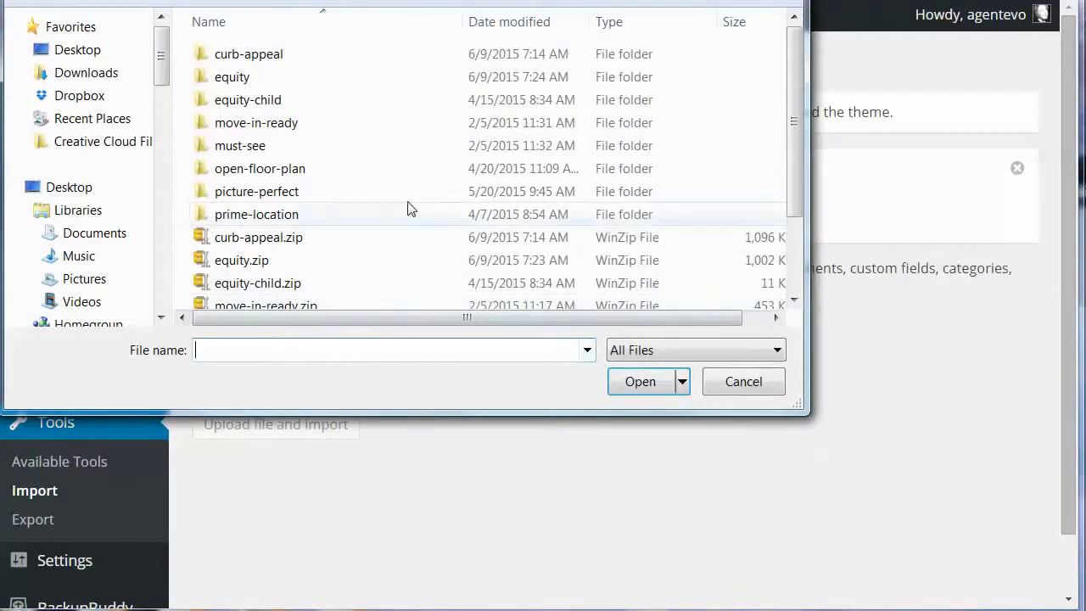
double_click(246, 54)
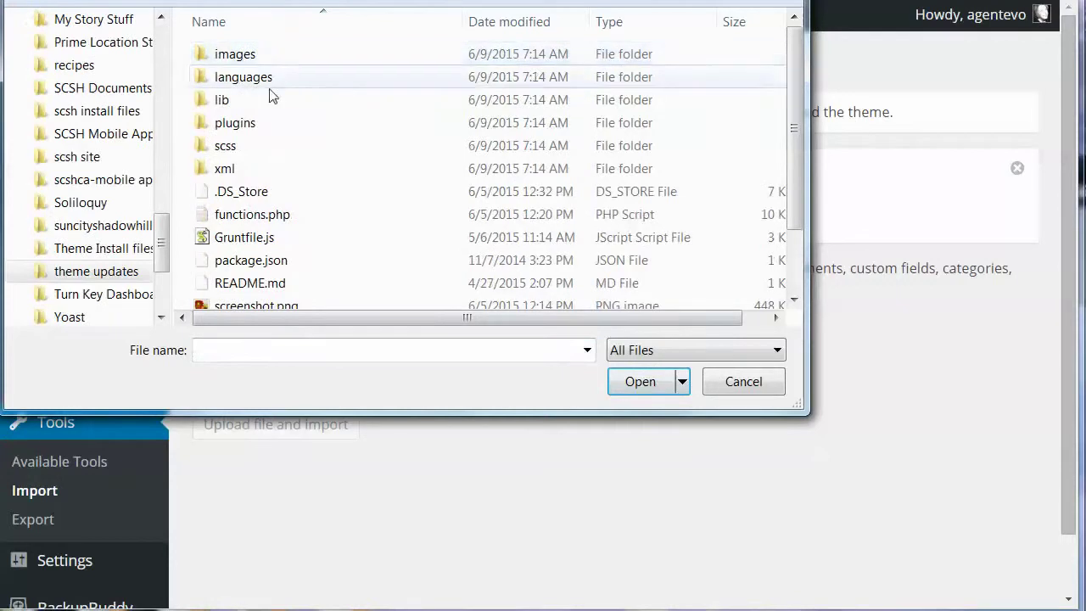
double_click(224, 169)
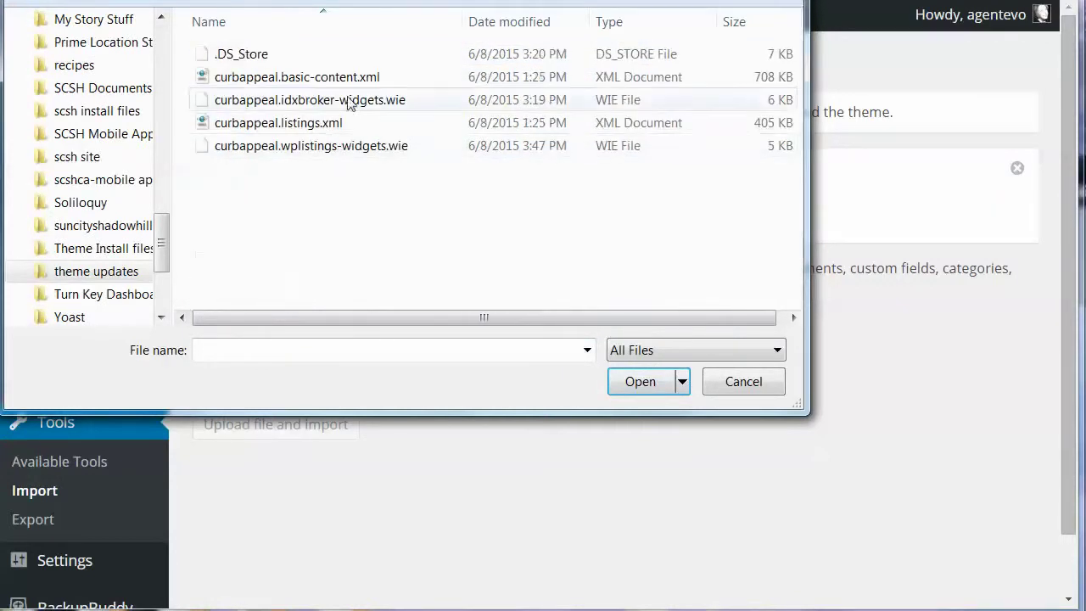
left_click(339, 83)
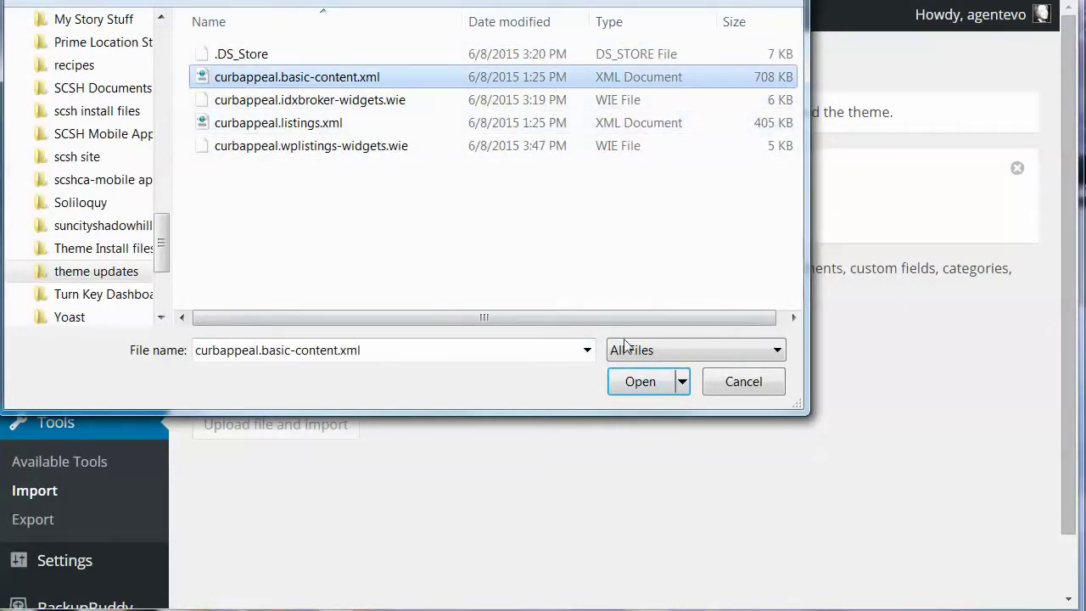
left_click(636, 383)
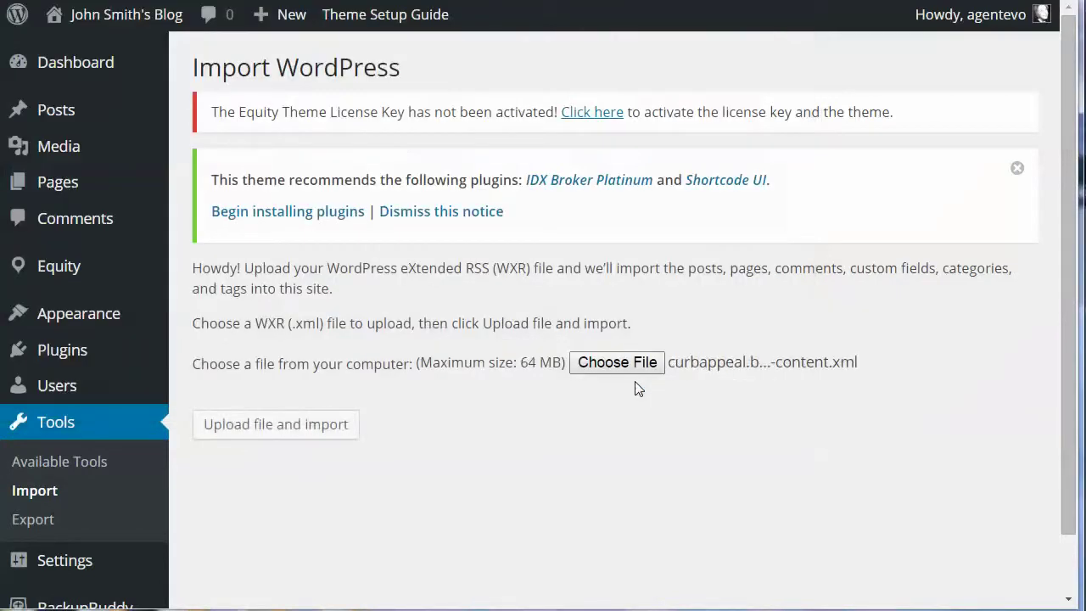
left_click(264, 427)
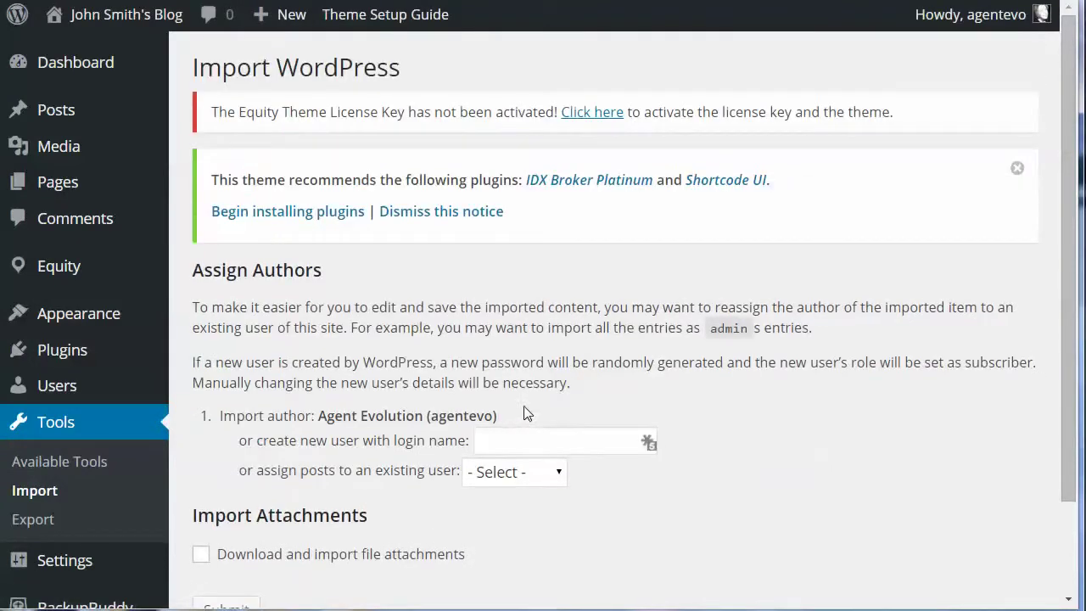
- Assign the imported posts to the existing user the blog is named after, enable downloading file attachments, and submit the import
scroll(553, 388, "down", 1)
scroll(553, 389, "down", 1)
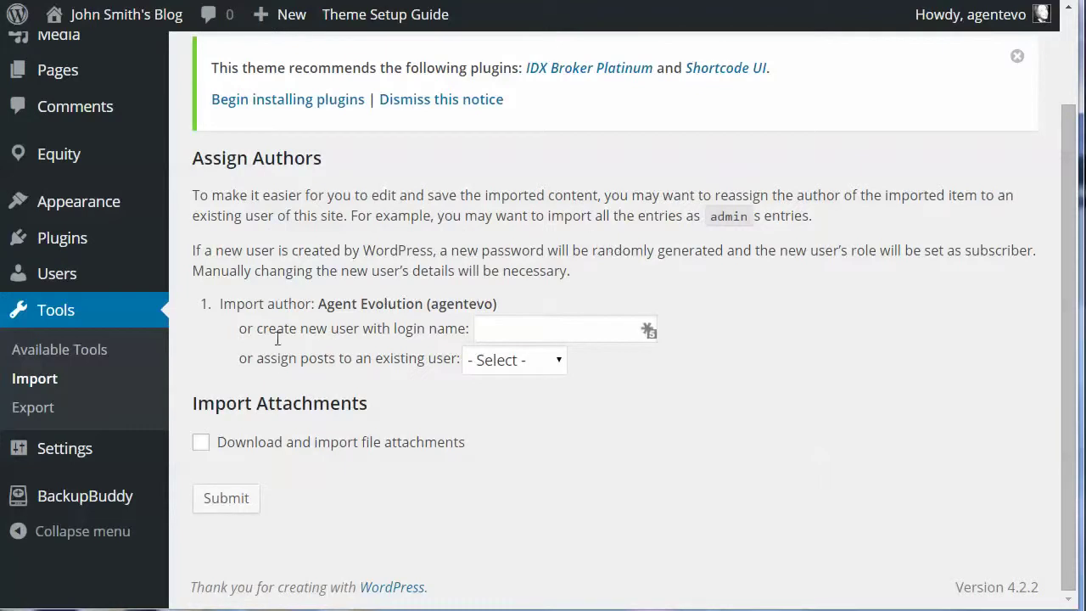
left_click(498, 365)
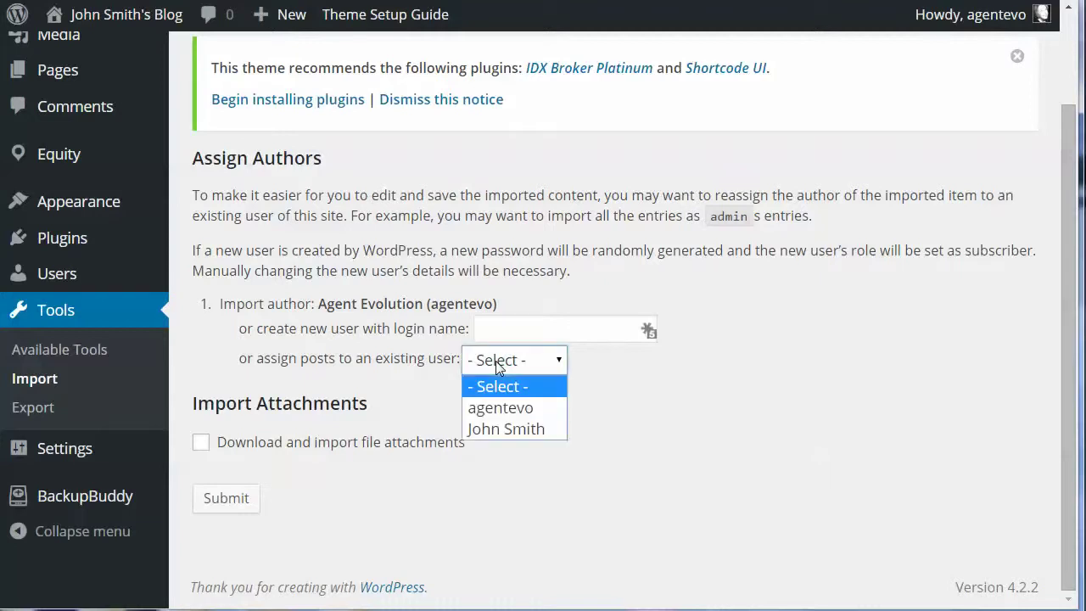
left_click(512, 428)
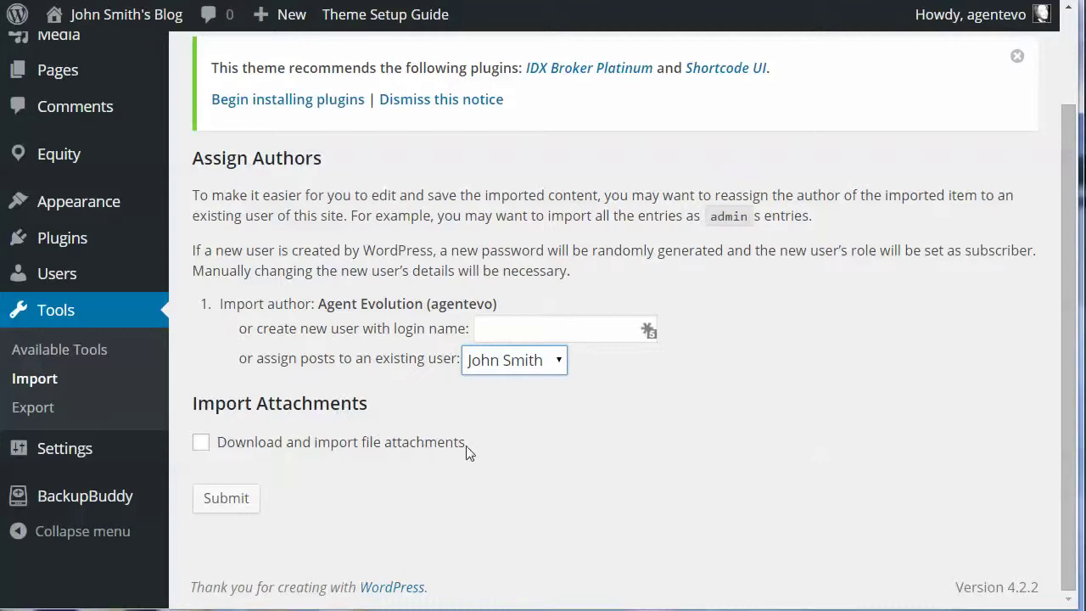
left_click(202, 446)
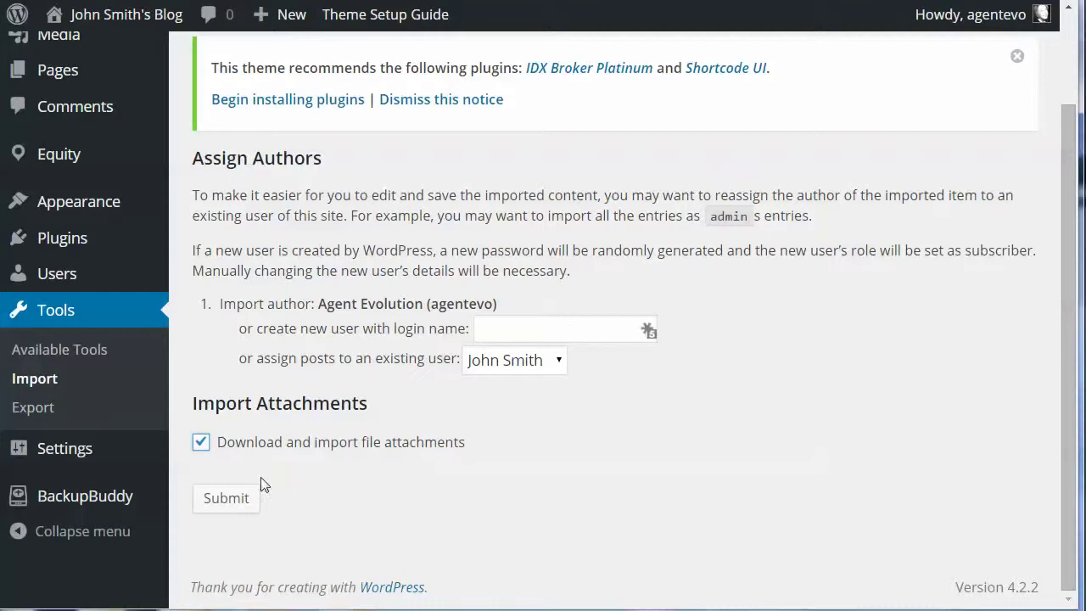
left_click(228, 498)
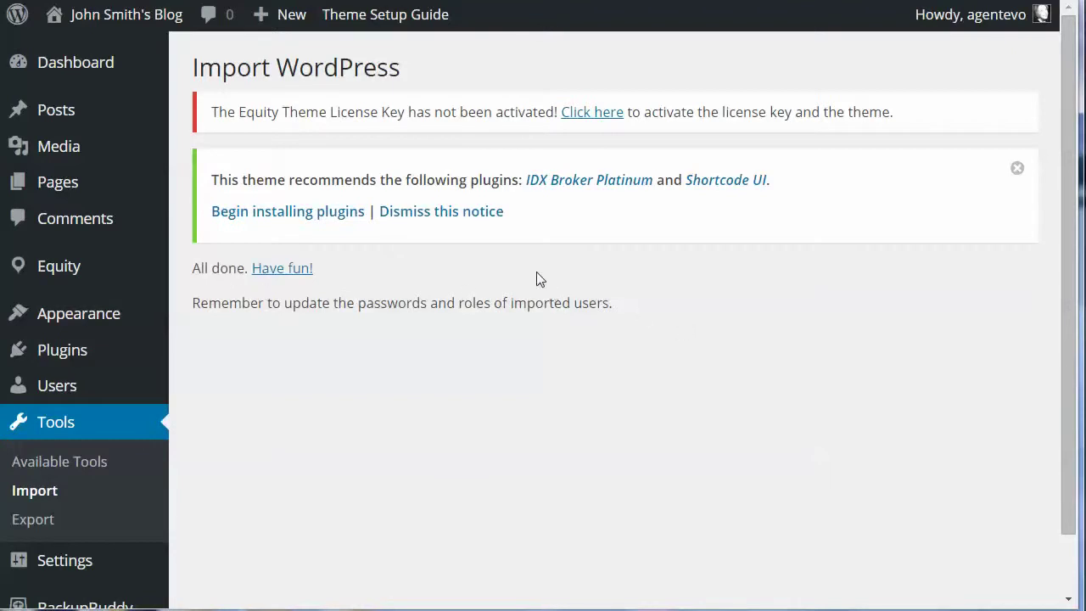
- Examine the lists of all posts and all pages for the imported demo content
mouse_move(85, 109)
left_click(212, 117)
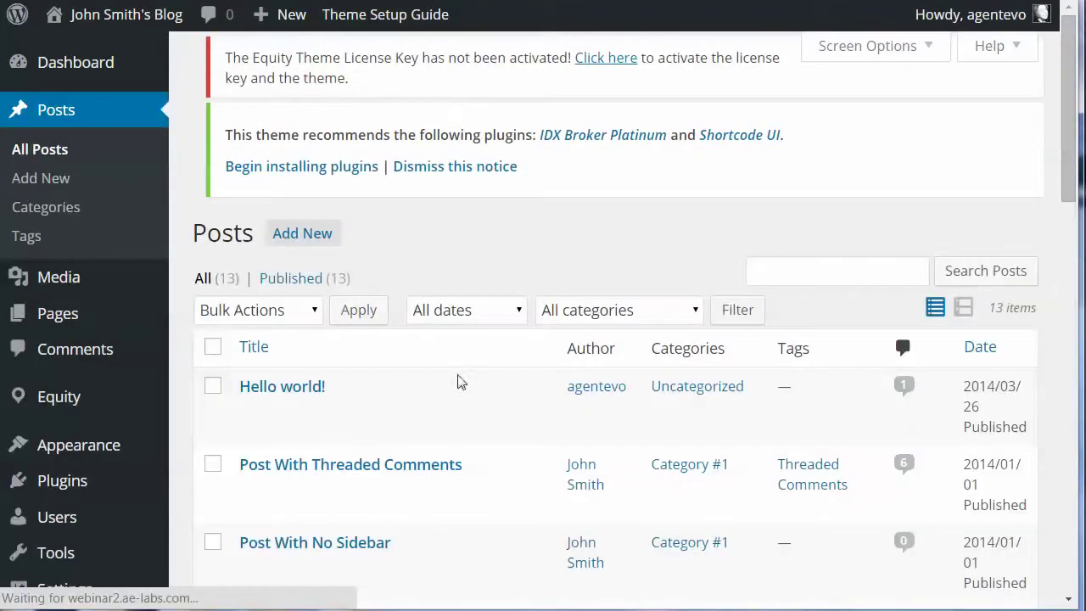
scroll(438, 517, "down", 10)
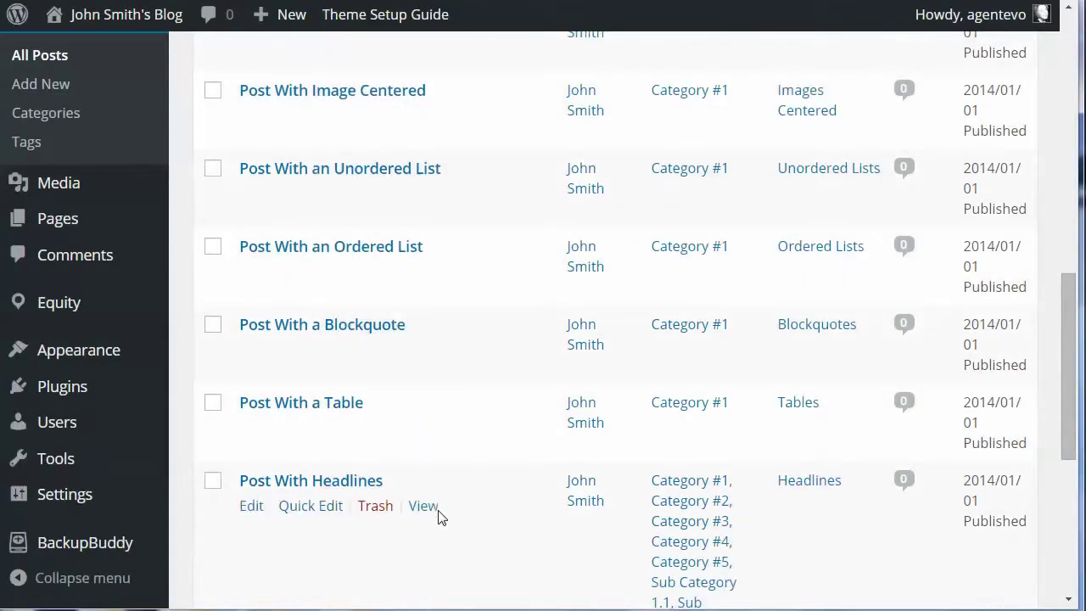
mouse_move(77, 221)
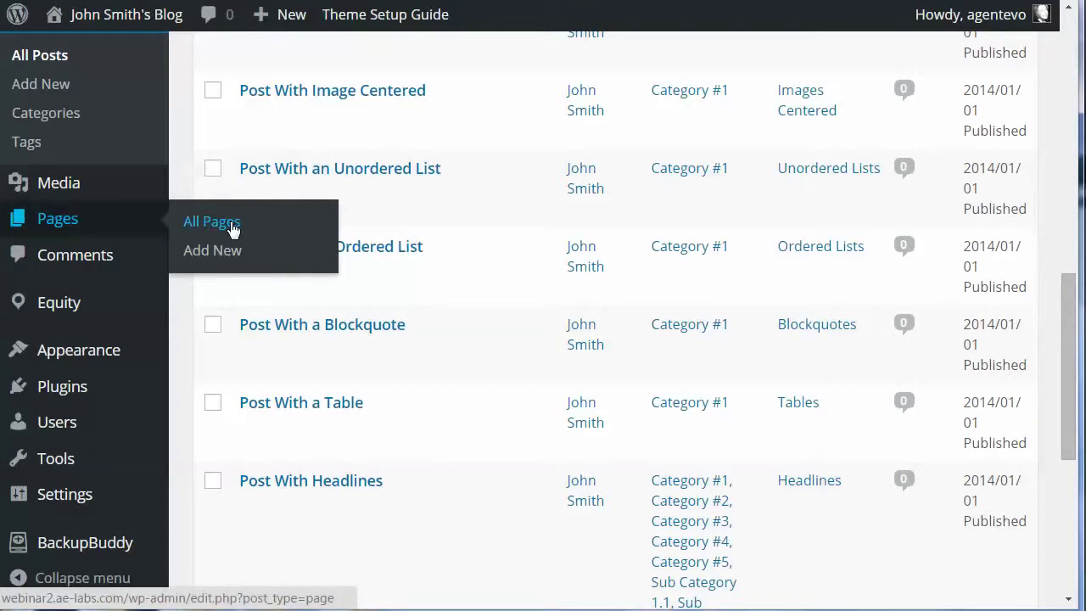
left_click(231, 226)
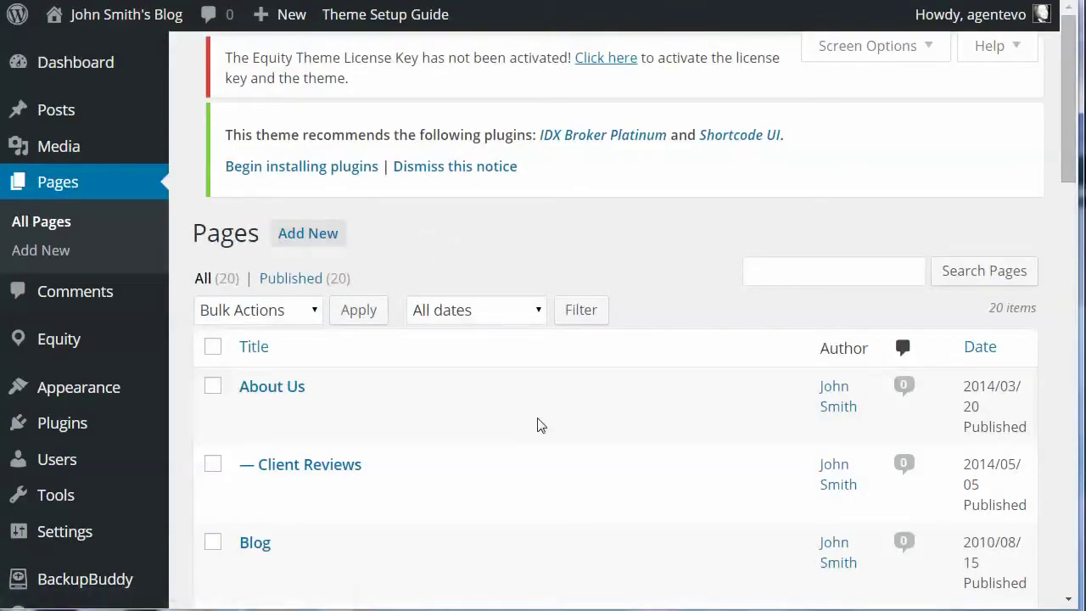
scroll(541, 425, "down", 12)
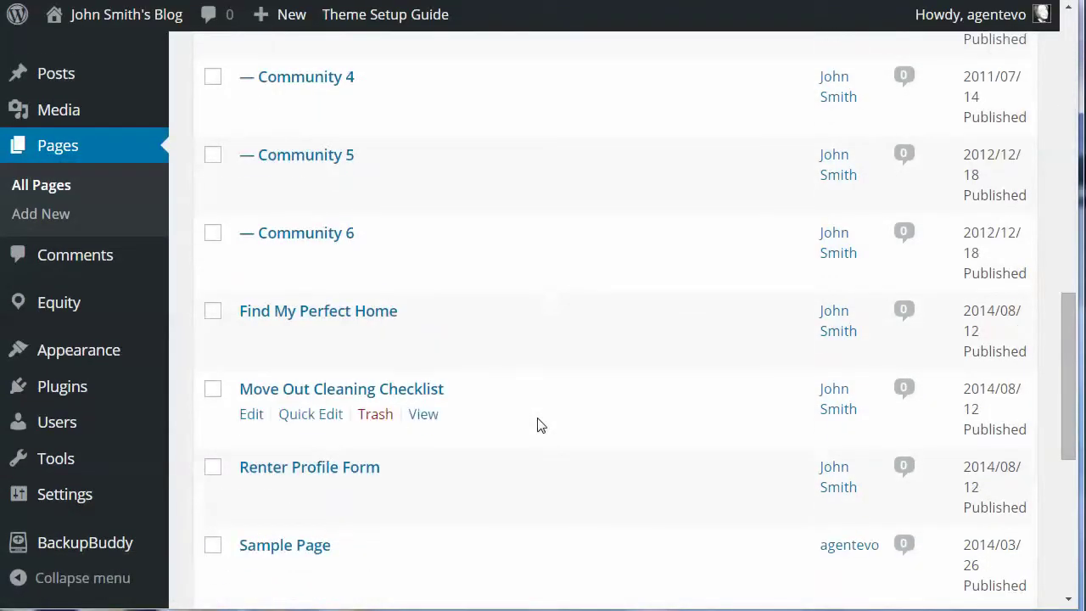
scroll(541, 424, "down", 6)
scroll(540, 424, "up", 18)
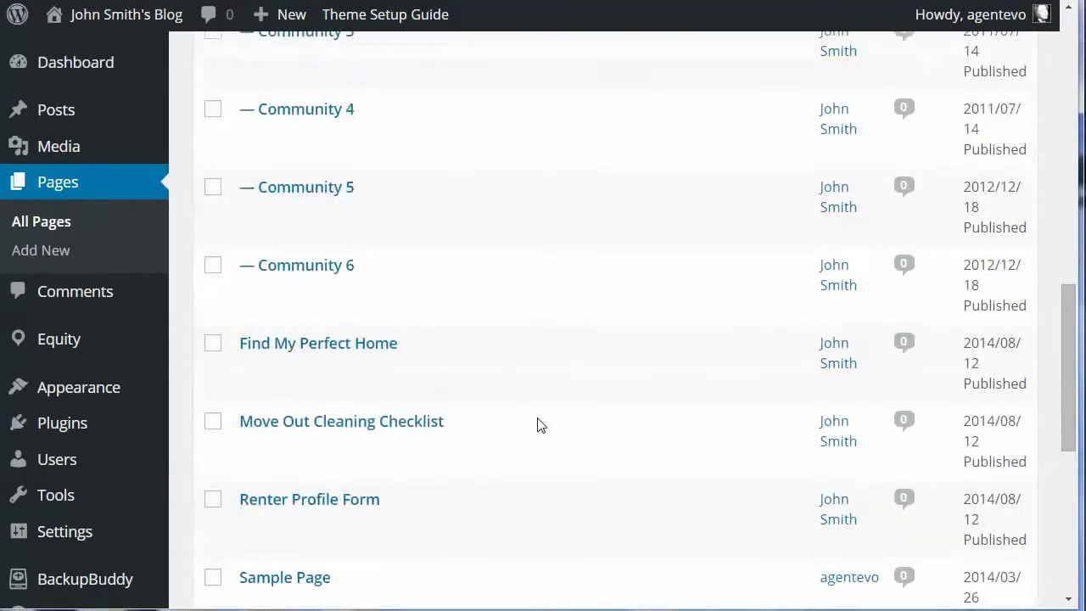
- Go to the site's menu editor, look over the Communities menu, and load Main Menu for editing
mouse_move(51, 390)
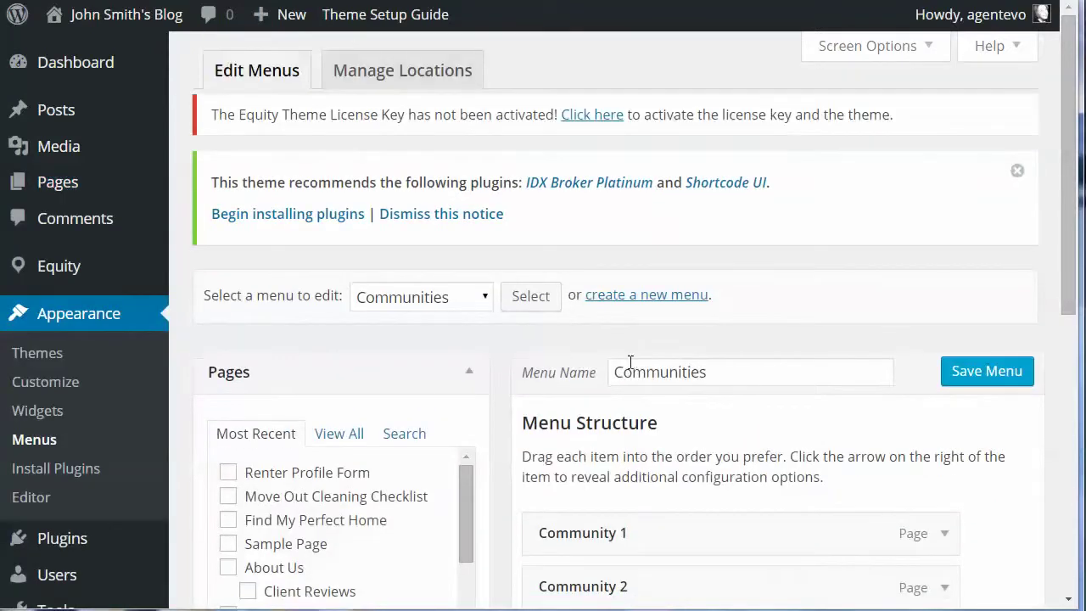
scroll(534, 306, "down", 5)
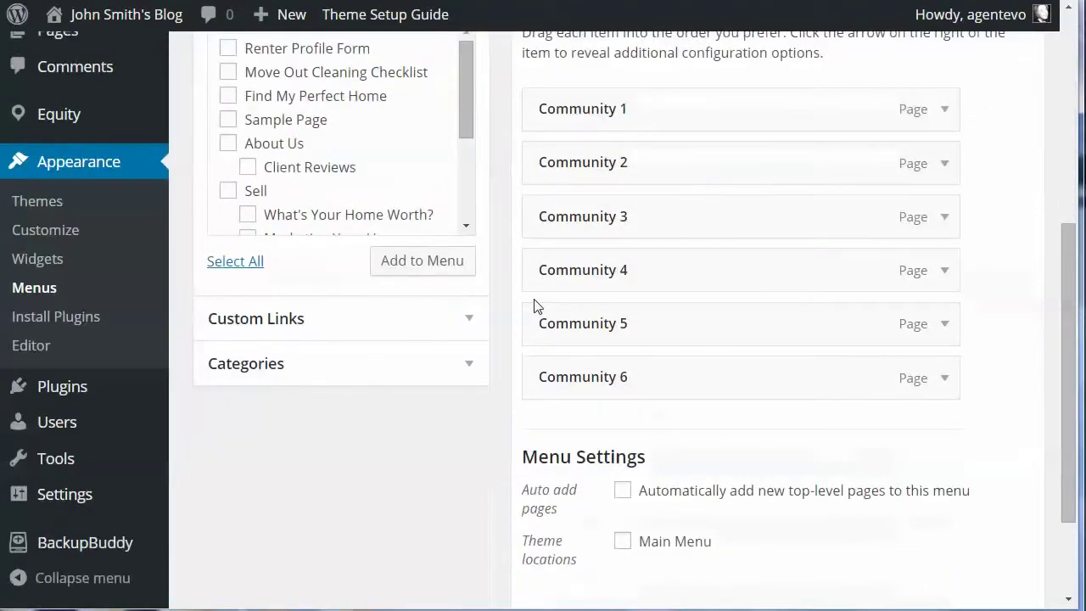
scroll(533, 305, "up", 5)
scroll(534, 303, "down", 7)
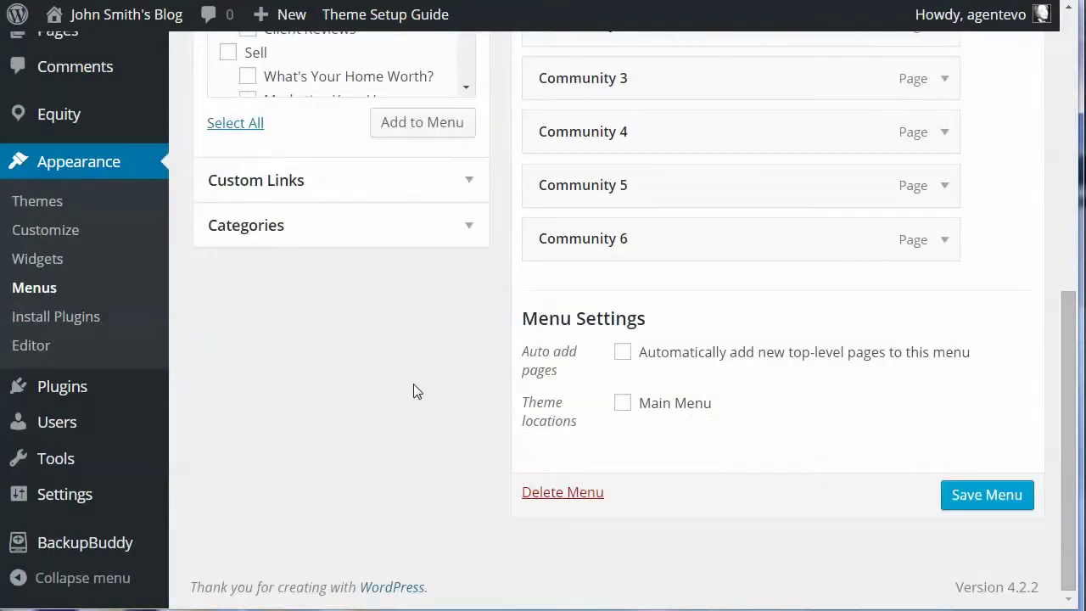
scroll(412, 390, "up", 8)
left_click(415, 297)
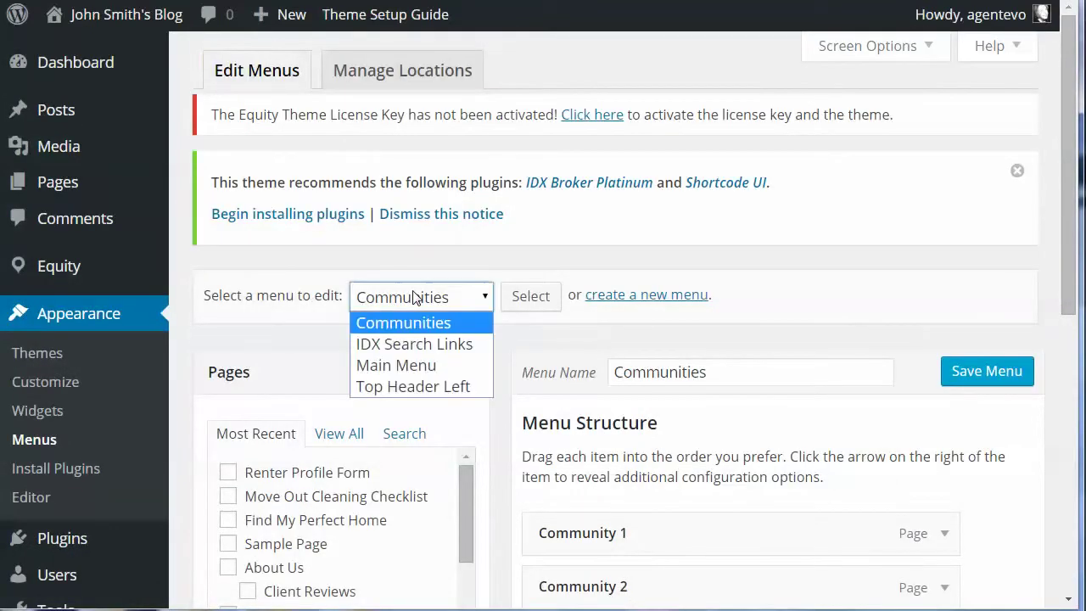
left_click(412, 365)
left_click(551, 298)
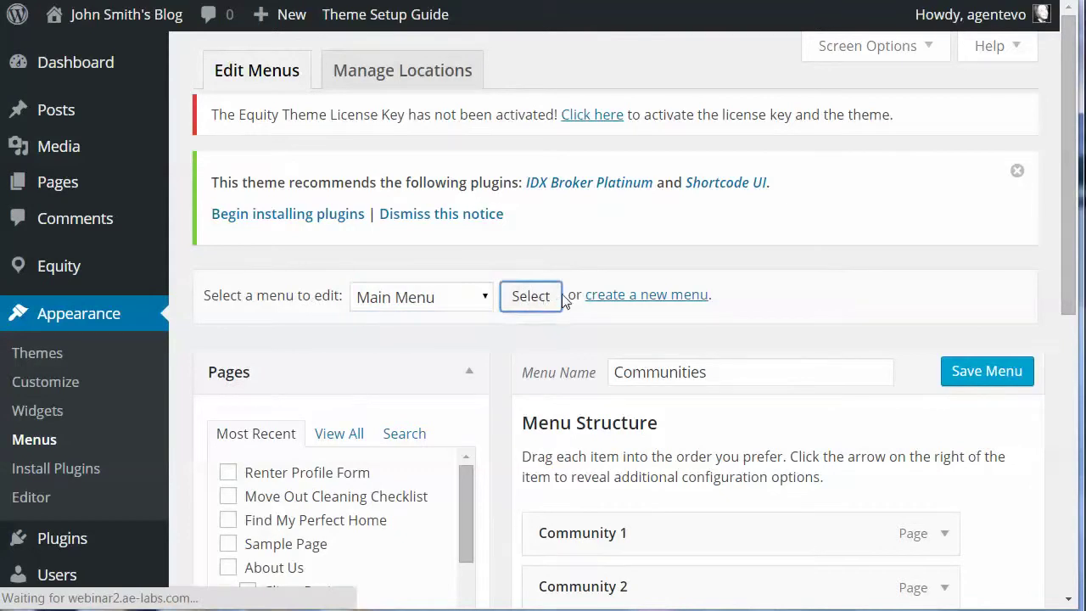
- Assign Main Menu to the Main Menu theme location and save the menu
scroll(657, 424, "down", 1)
scroll(656, 426, "down", 10)
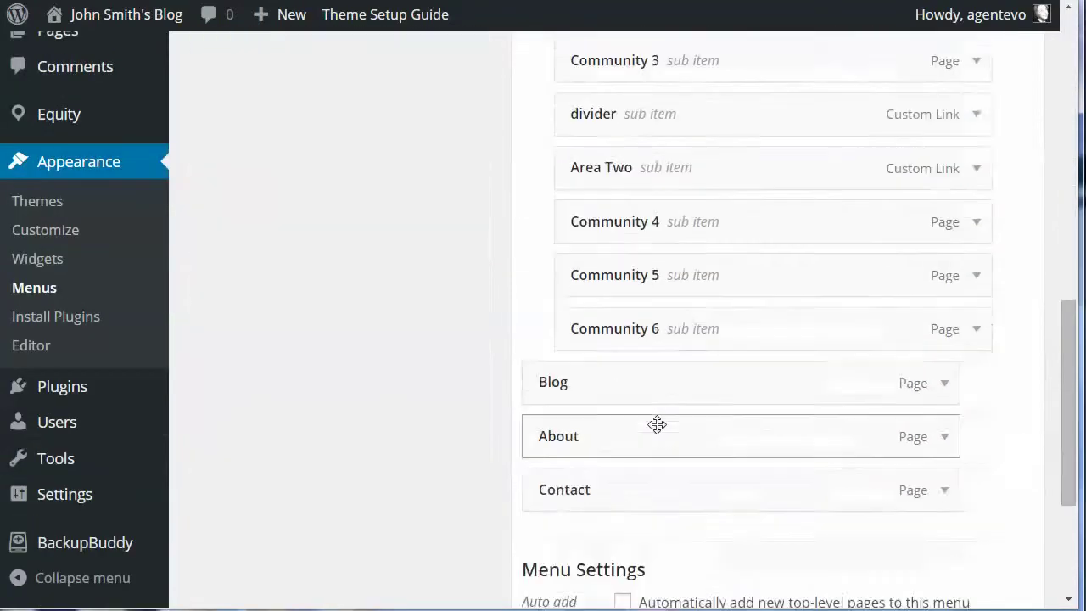
left_click(623, 402)
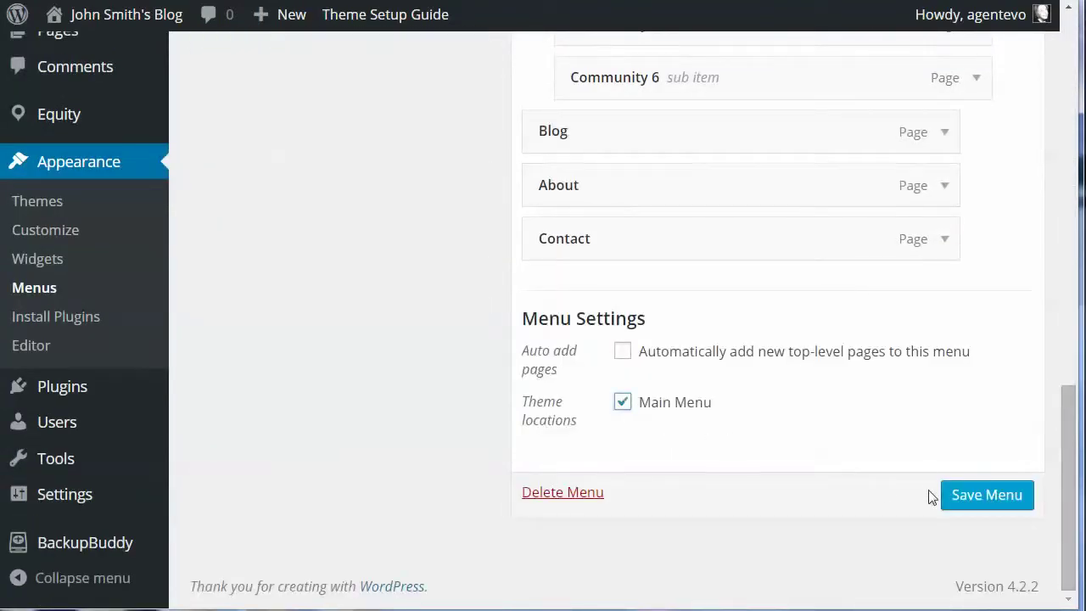
left_click(980, 496)
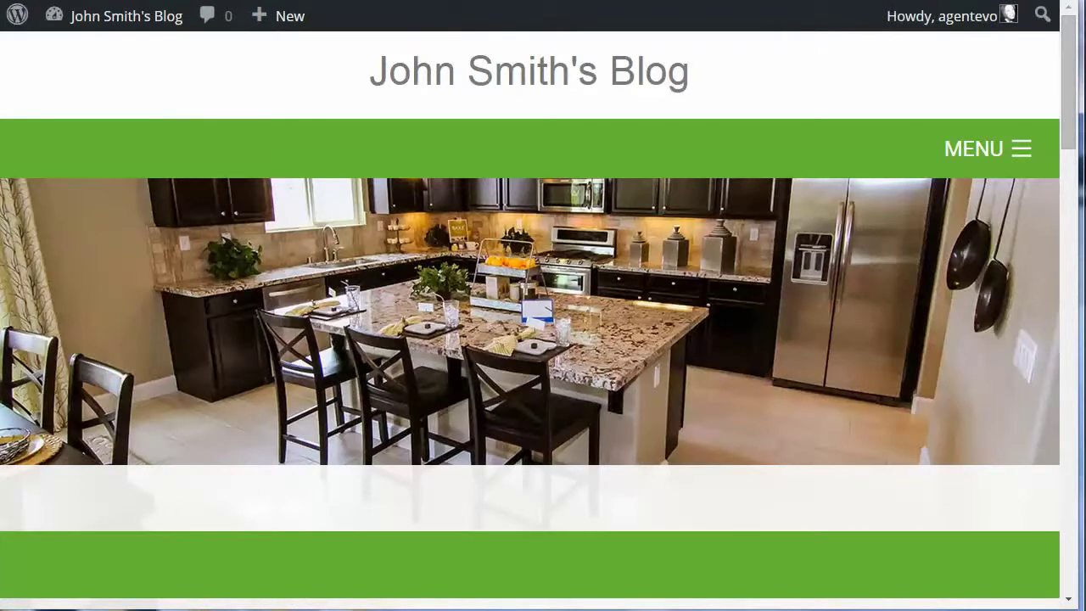
- Reload the blog's front end and check the navigation menu in both its collapsed and full-width layouts
key("F5")
left_click(1021, 151)
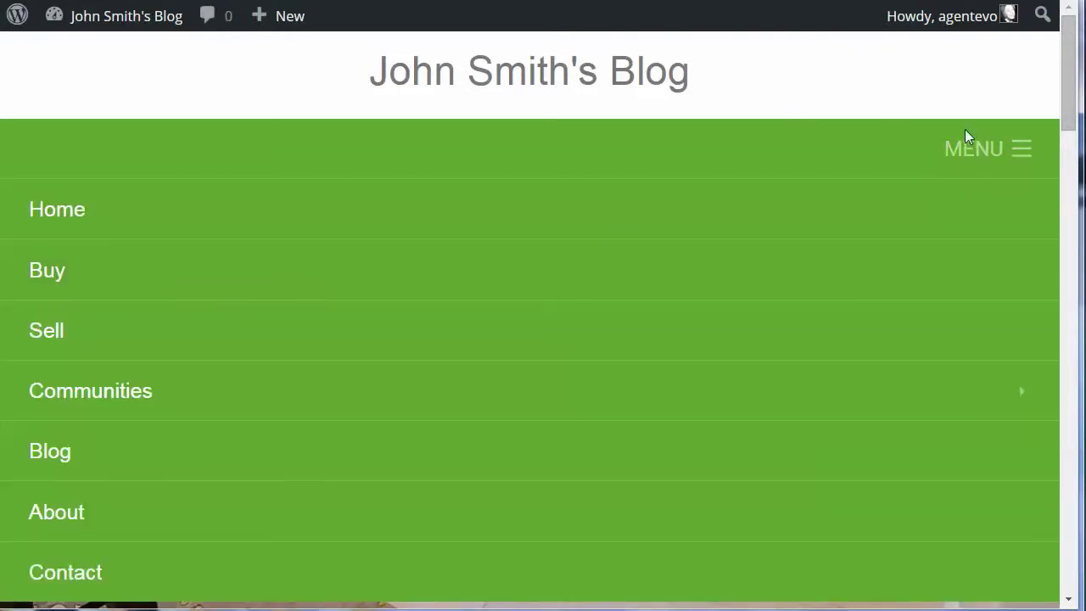
left_click(1016, 153)
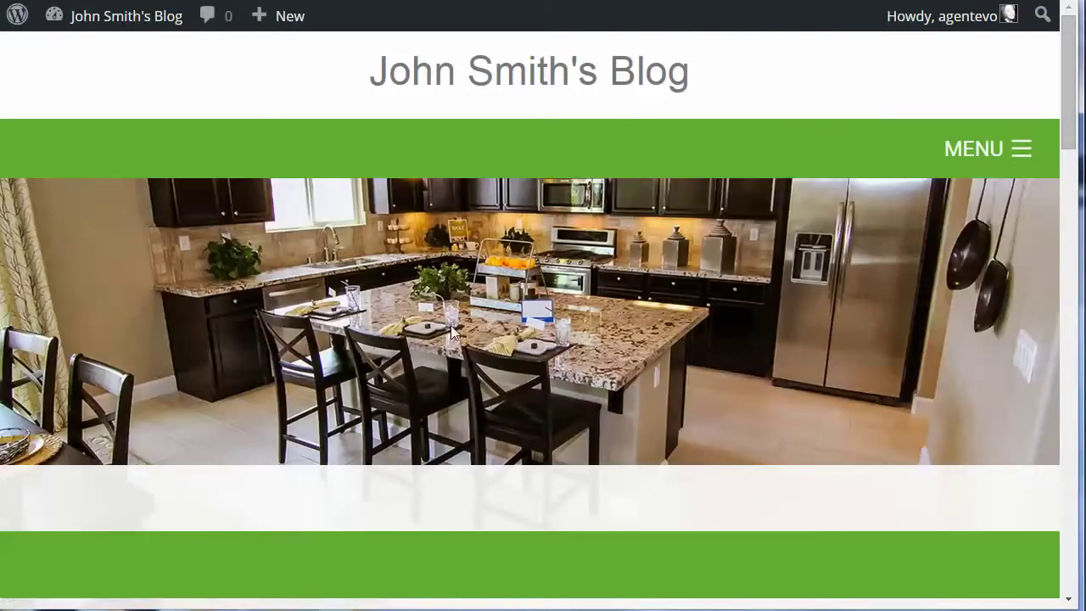
key("ctrl+minus")
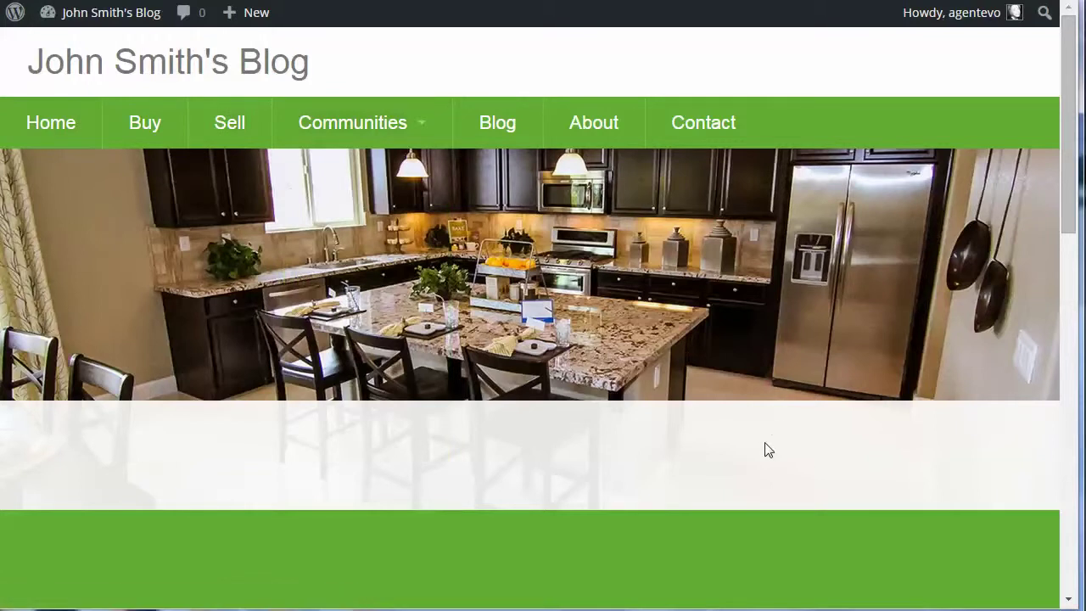
- Look over the blog's home page, from the header image to the Curb Appeal Get Started section
scroll(767, 449, "down", 4)
scroll(764, 442, "down", 5)
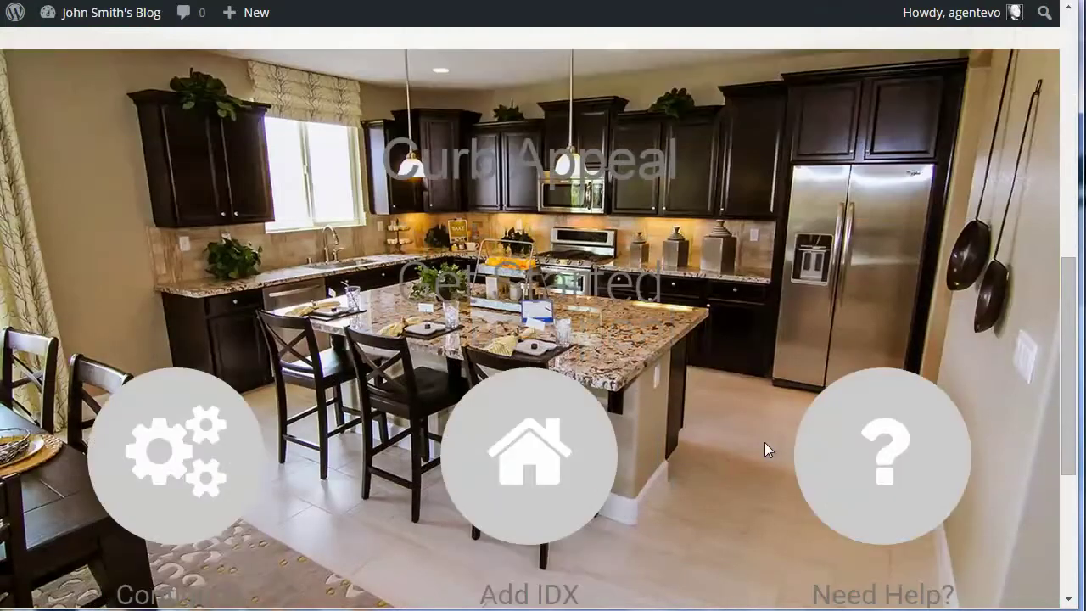
scroll(764, 442, "up", 10)
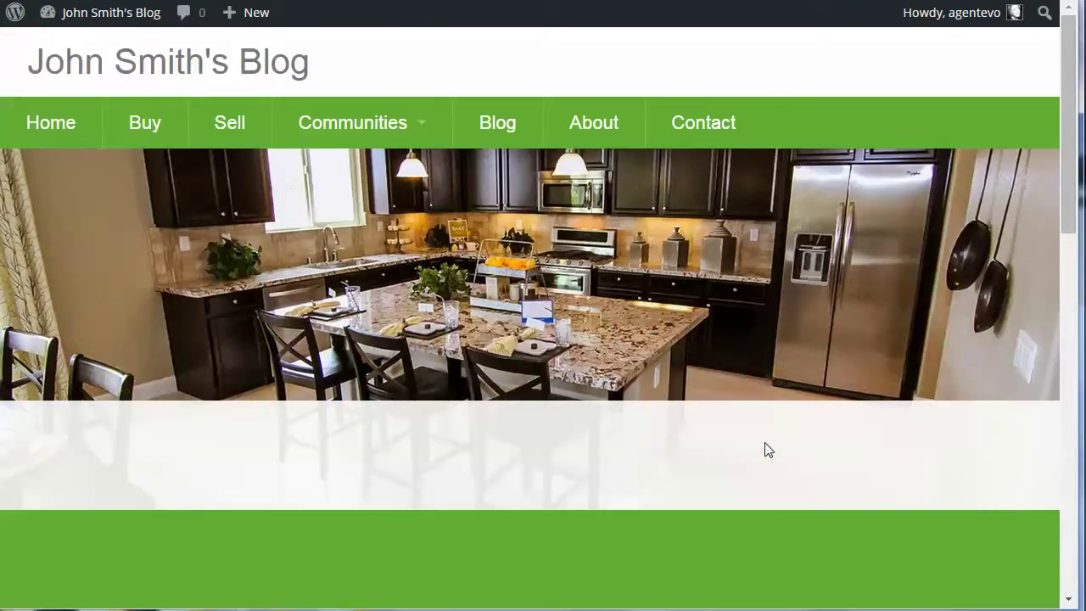
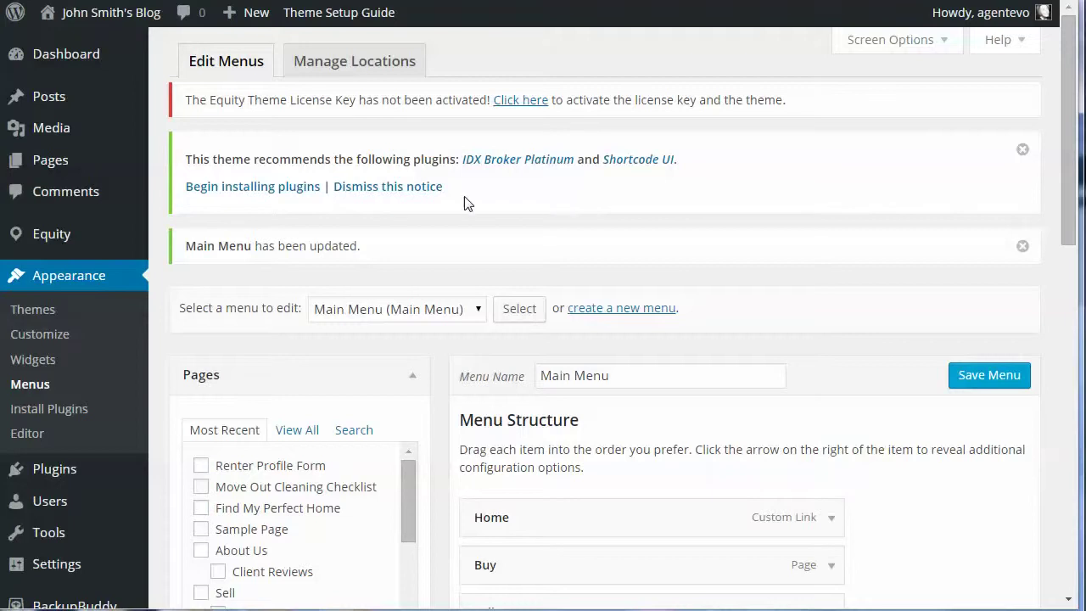
- Find the WP Listings plugin by searching new plugins for "wp-listings", and install and activate it
mouse_move(83, 474)
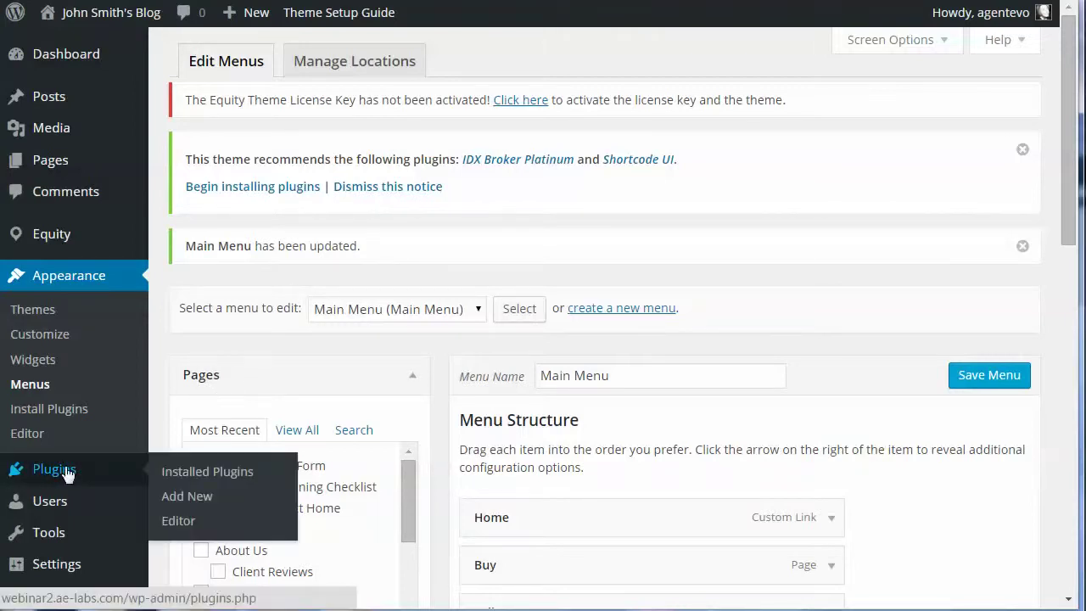
left_click(184, 495)
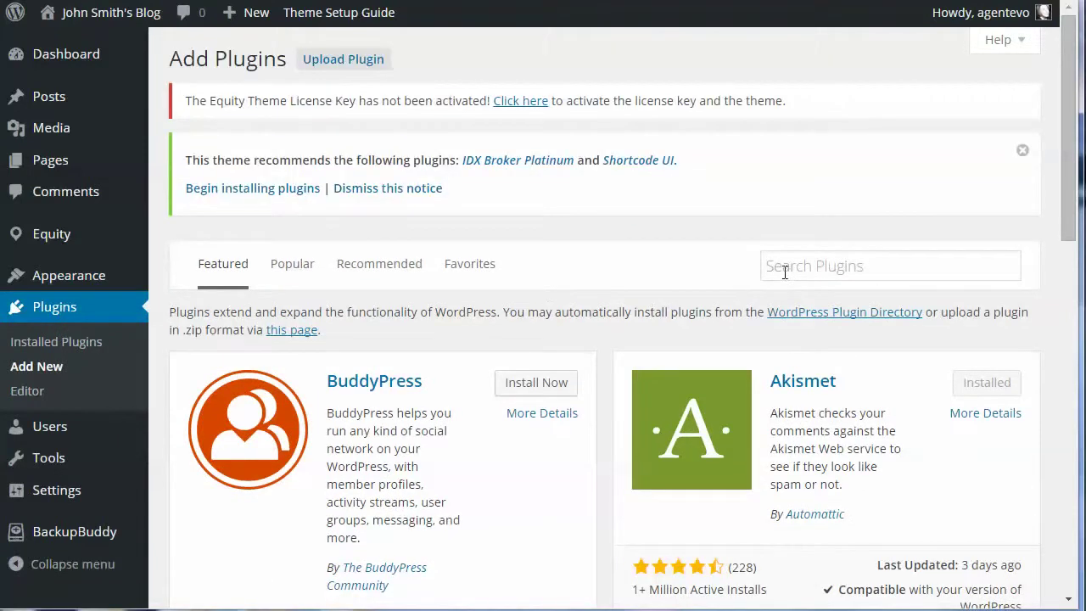
left_click(783, 271)
type("wp-")
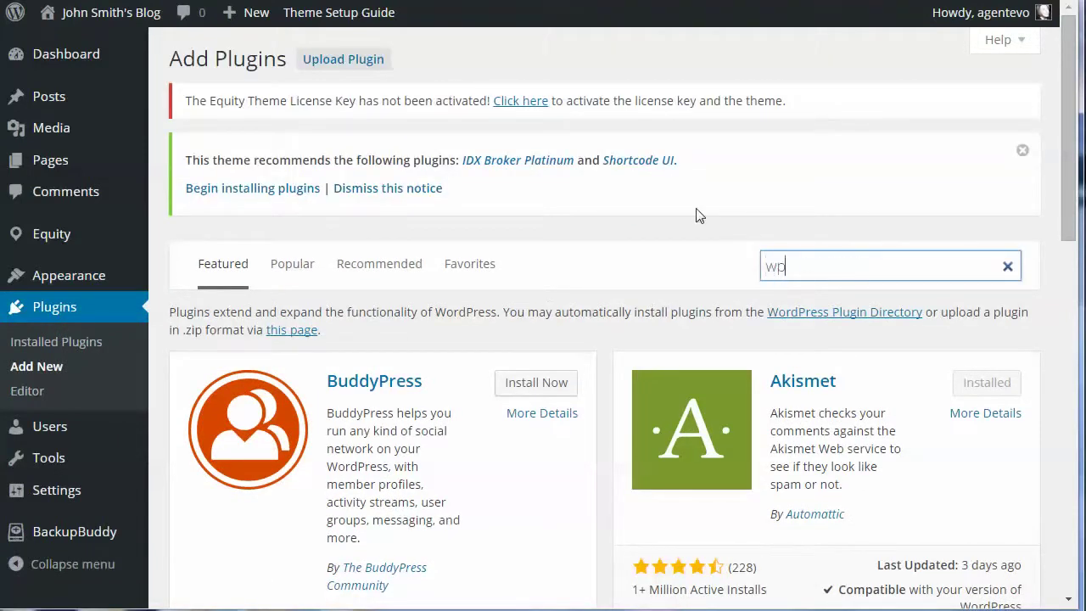
type("listings")
key("Return")
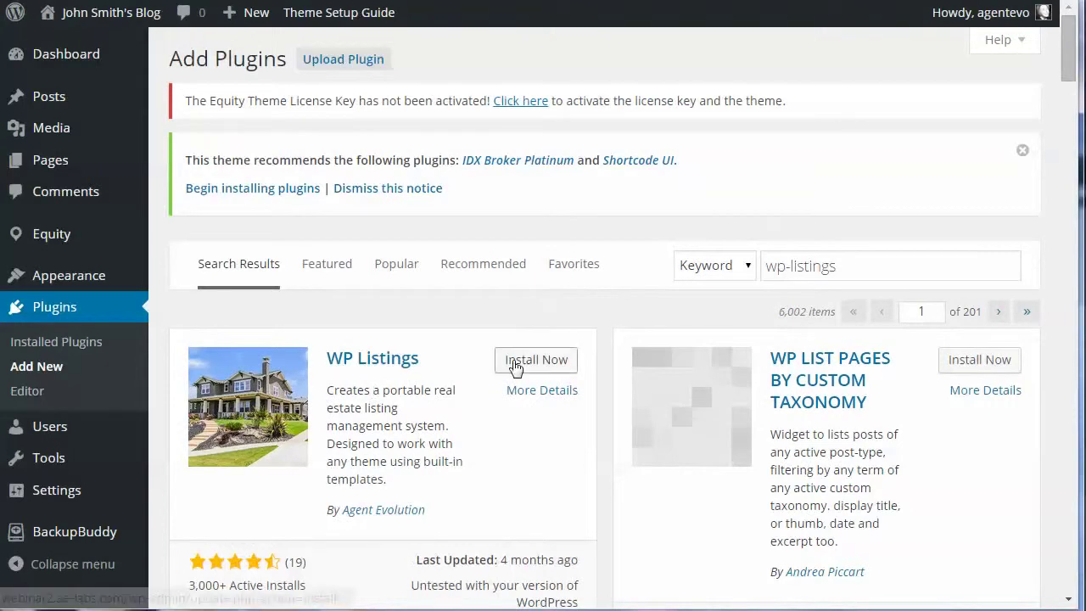
left_click(516, 363)
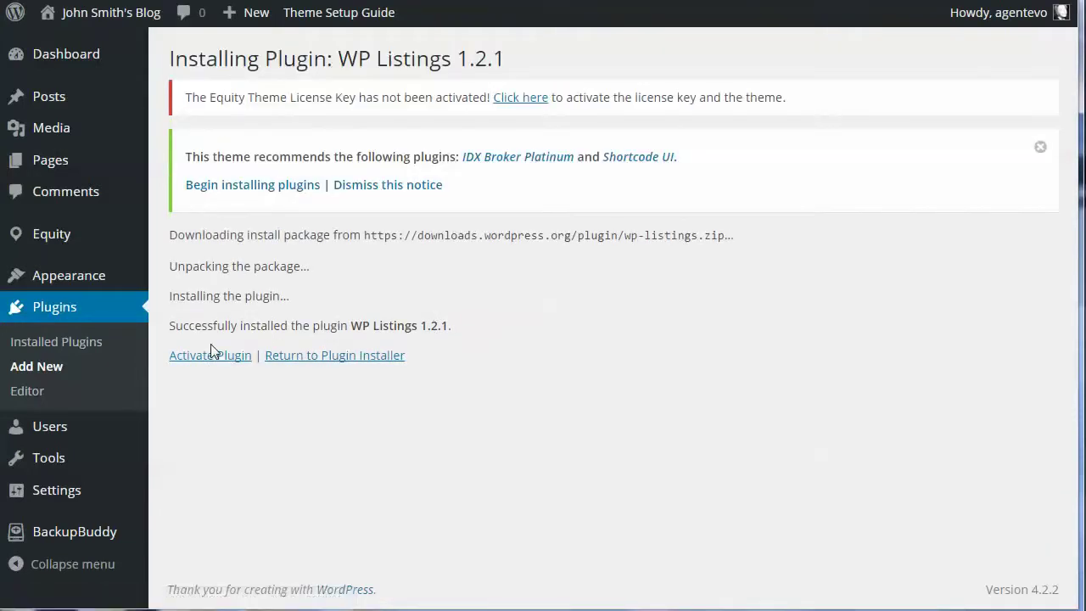
left_click(207, 360)
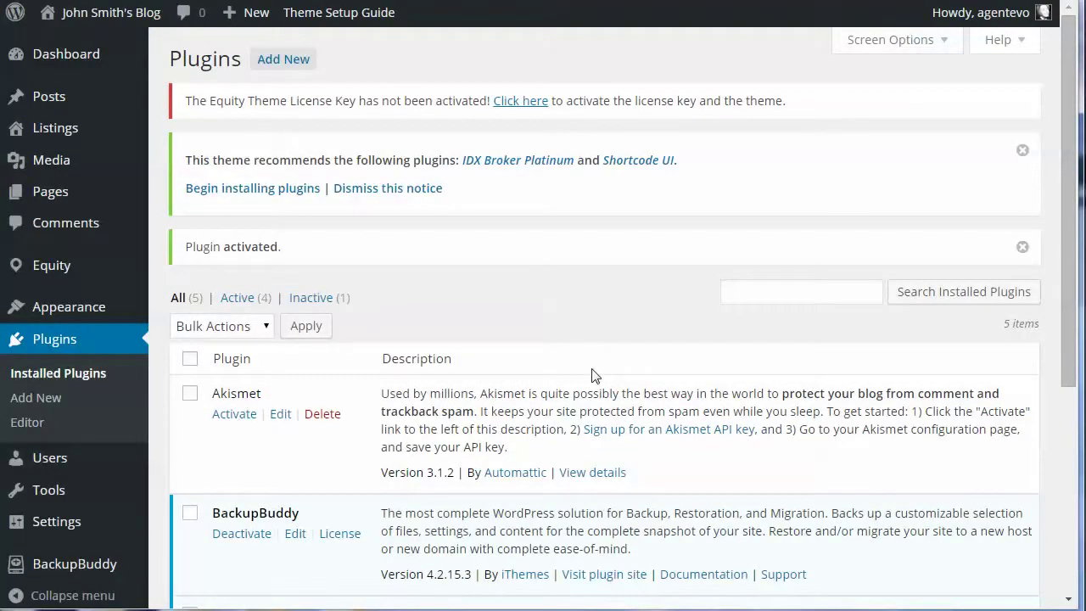
- View the list of all listings in the site's admin area
mouse_move(34, 135)
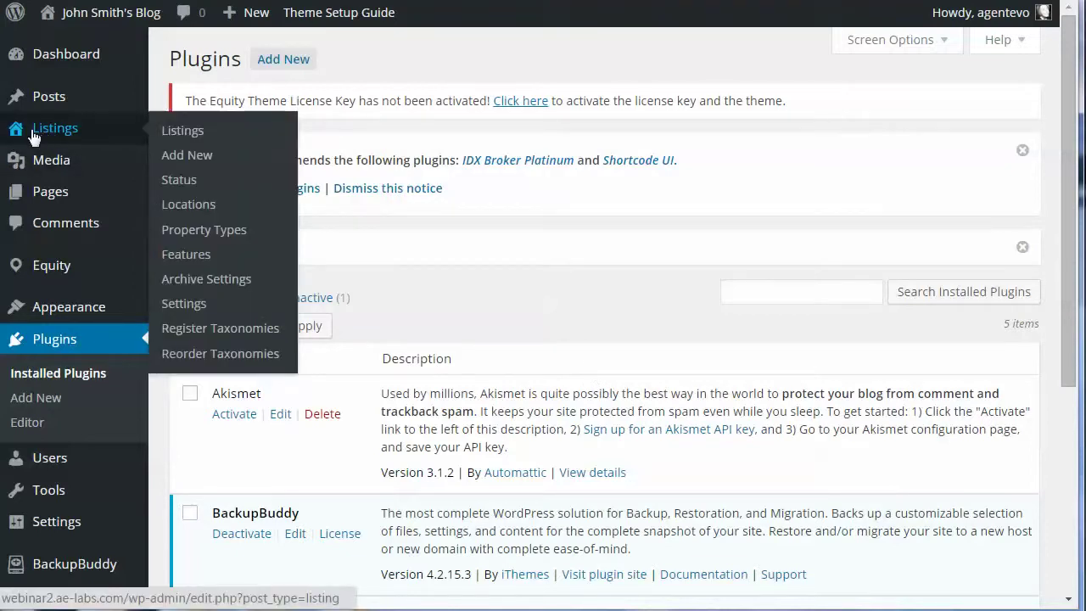
left_click(188, 134)
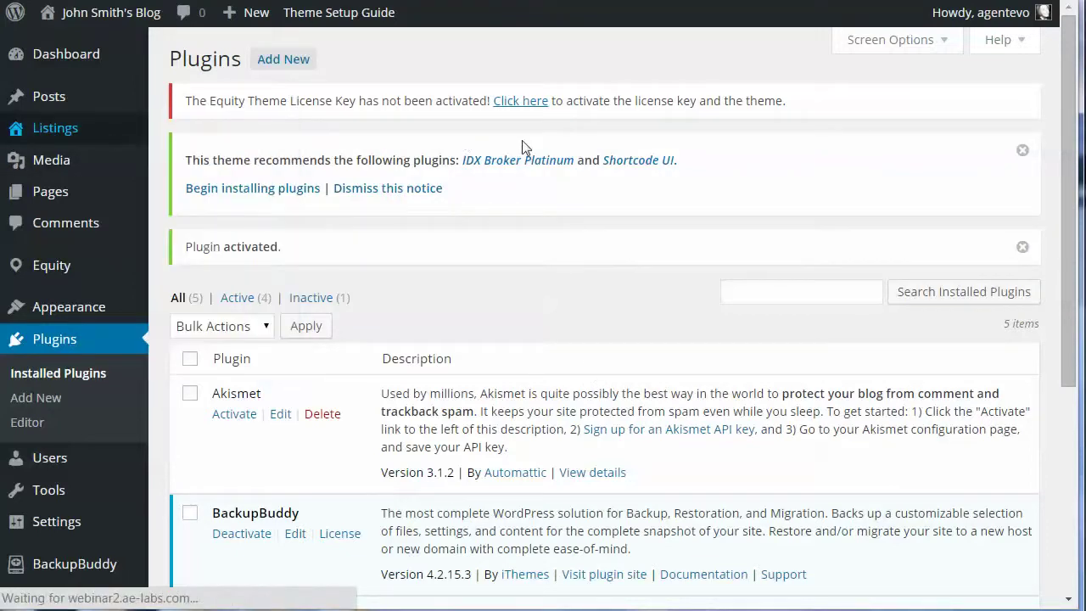
scroll(560, 266, "down", 2)
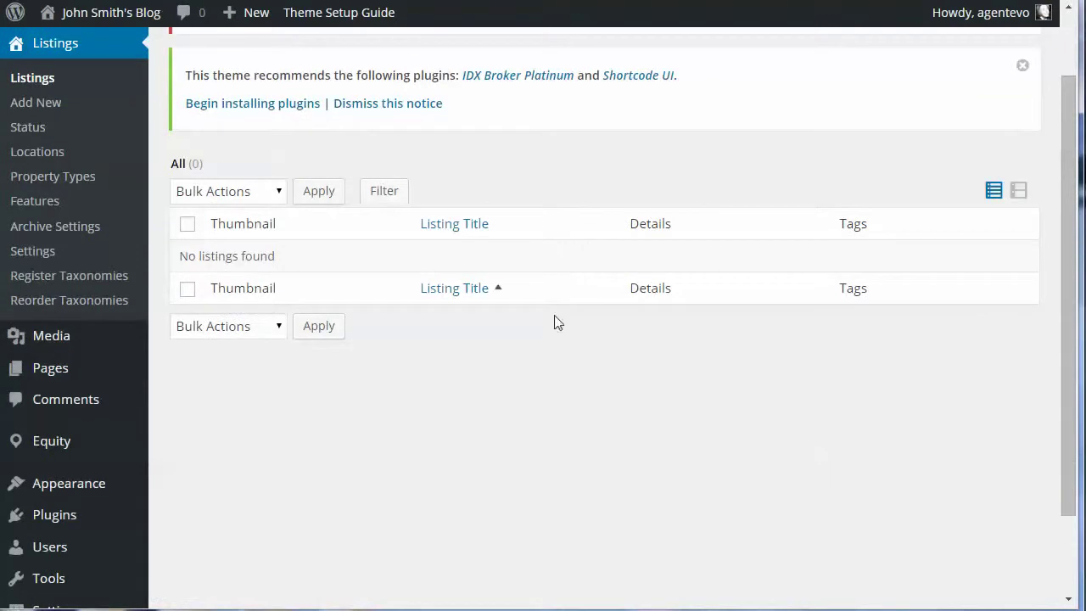
scroll(534, 396, "down", 2)
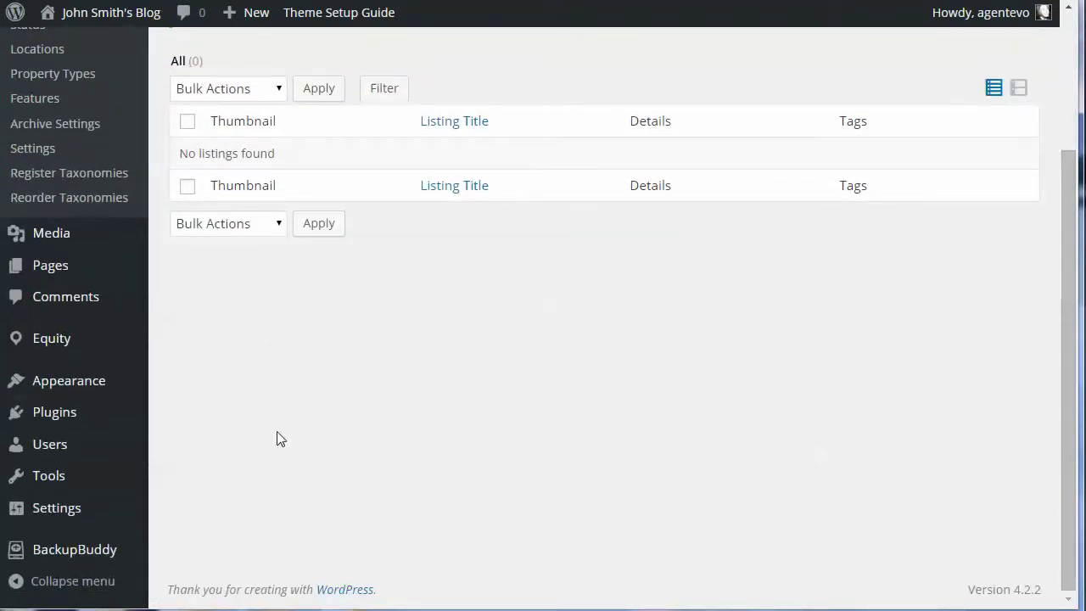
- Upload curbappeal.listings.xml from the theme updates files to the WordPress importer
mouse_move(44, 482)
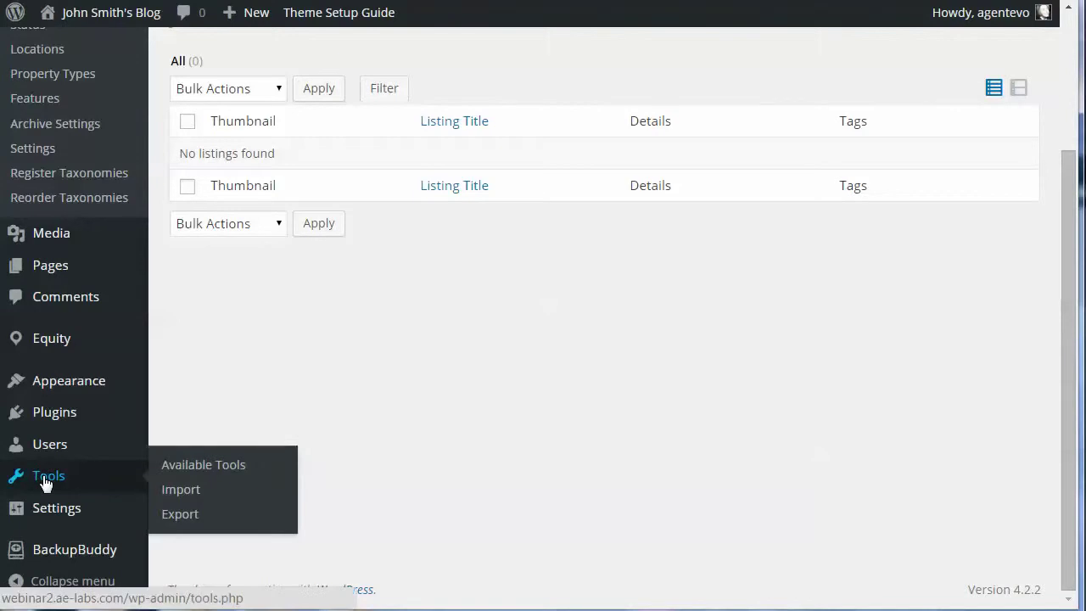
left_click(185, 492)
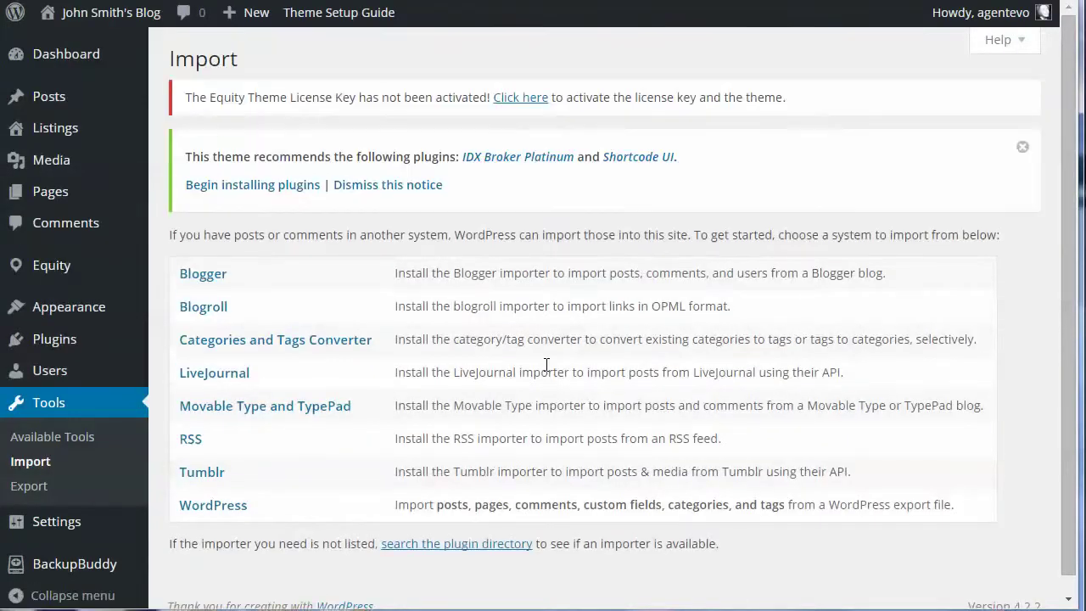
left_click(213, 504)
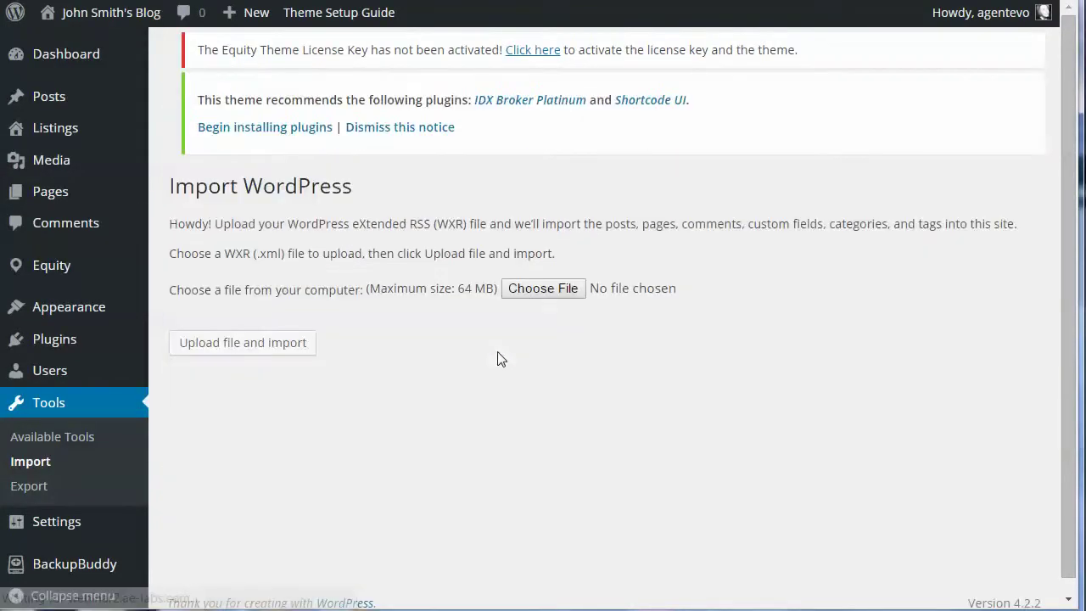
left_click(533, 302)
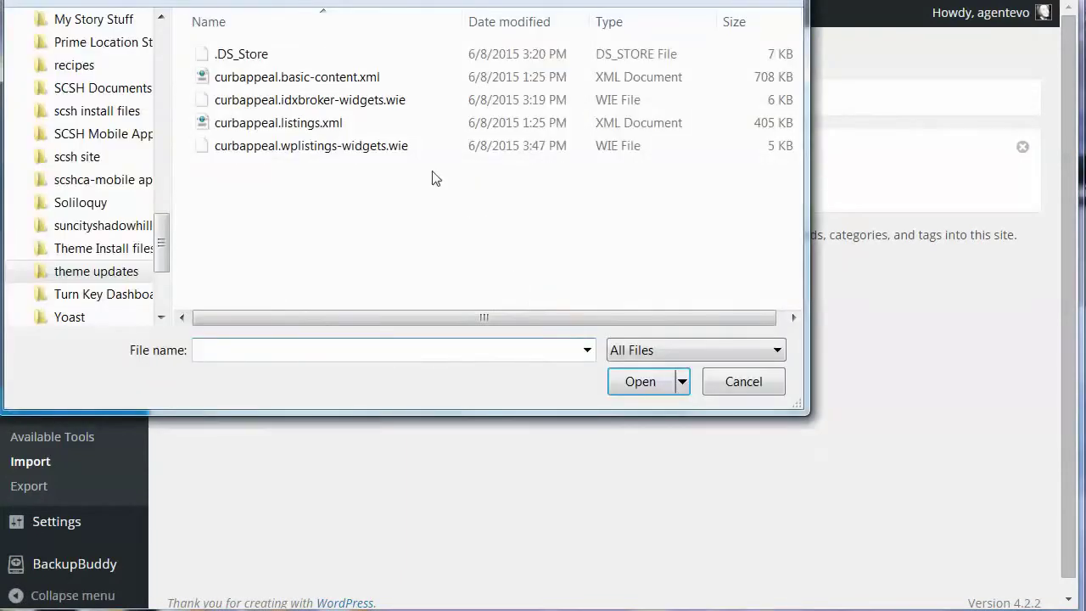
left_click(307, 124)
left_click(638, 381)
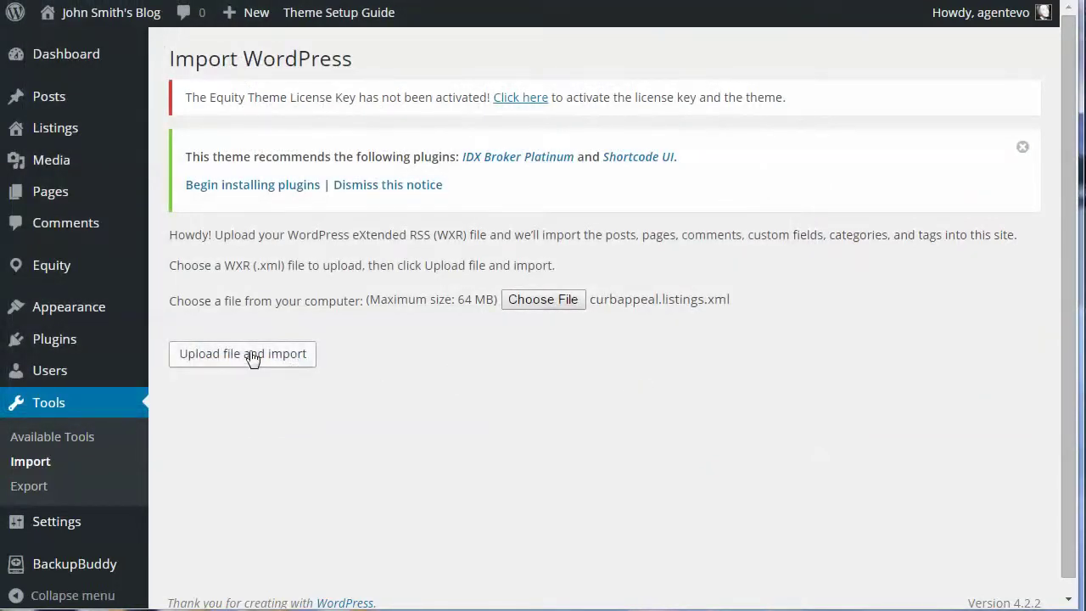
left_click(251, 357)
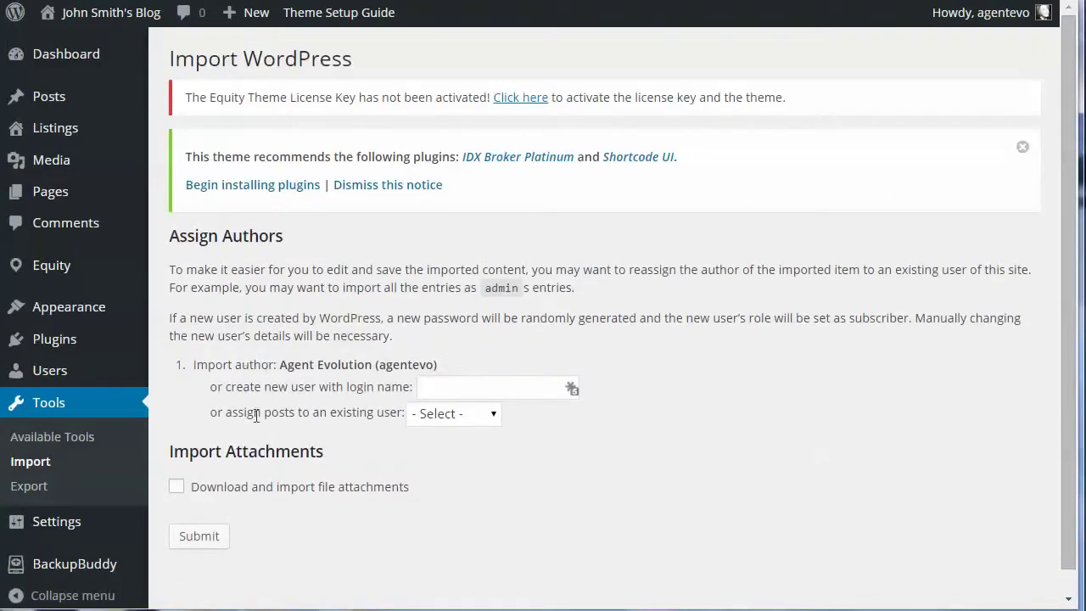
- Assign the imported posts to the blog owner's existing user account and run the import with file attachments included
left_click(463, 415)
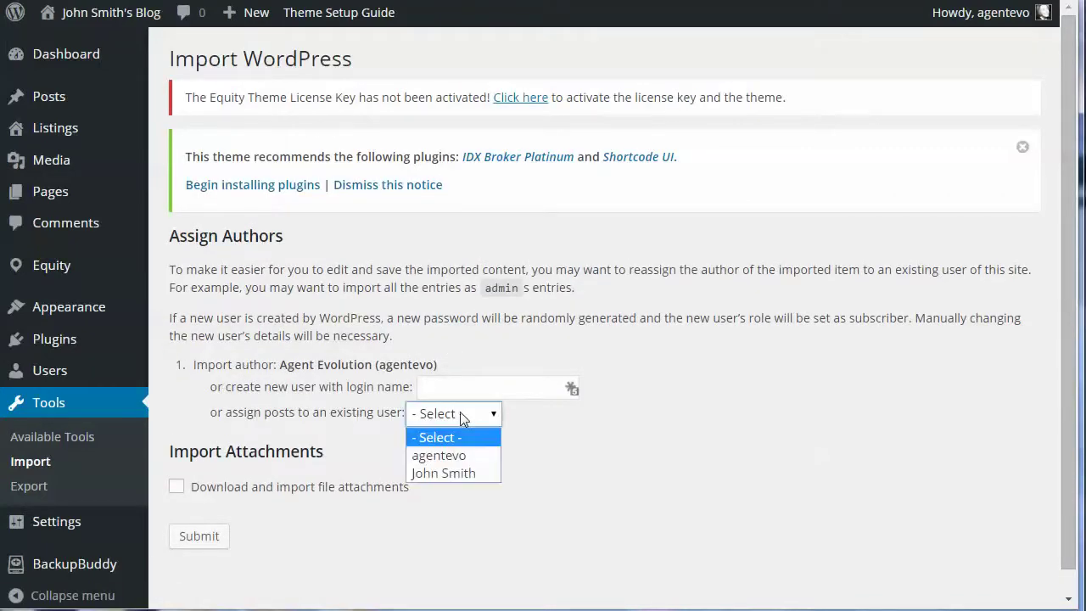
left_click(449, 473)
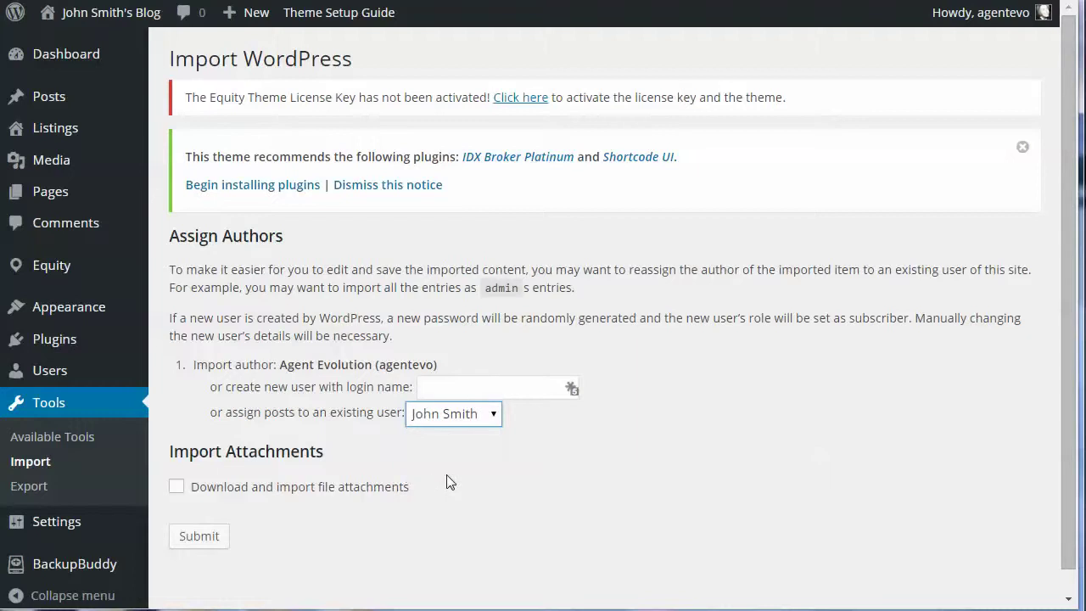
left_click(176, 488)
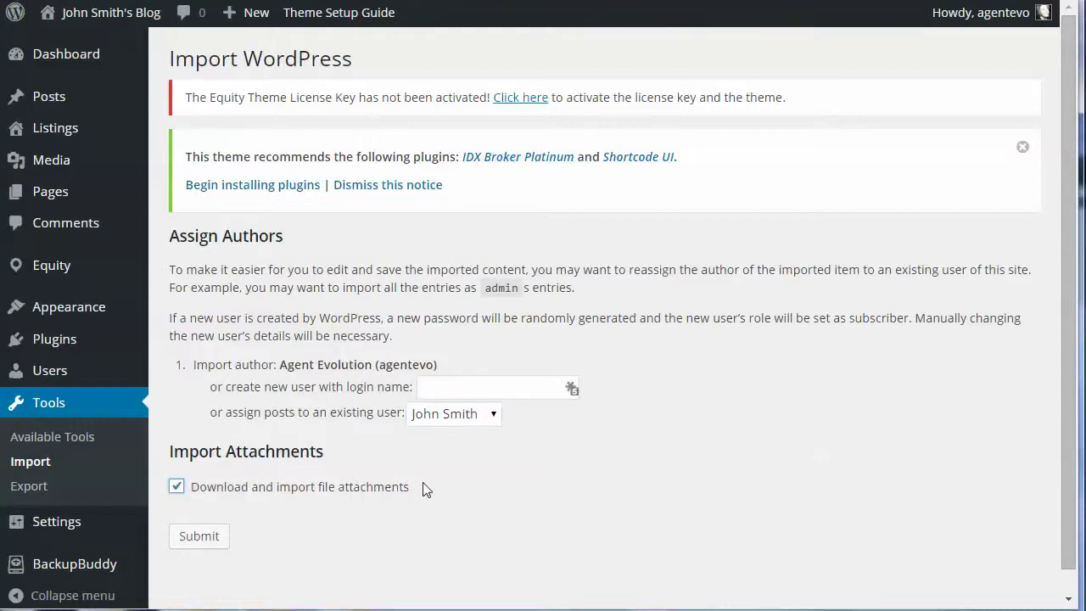
left_click(199, 537)
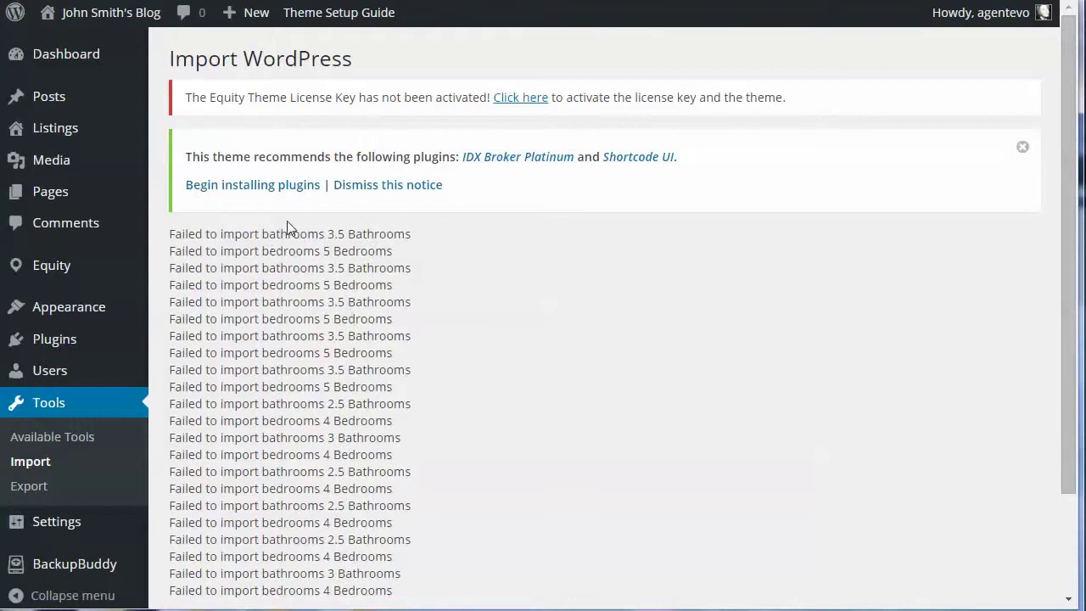
- Examine the Register Taxonomies page for listings, including the ID field for adding a new taxonomy
mouse_move(56, 137)
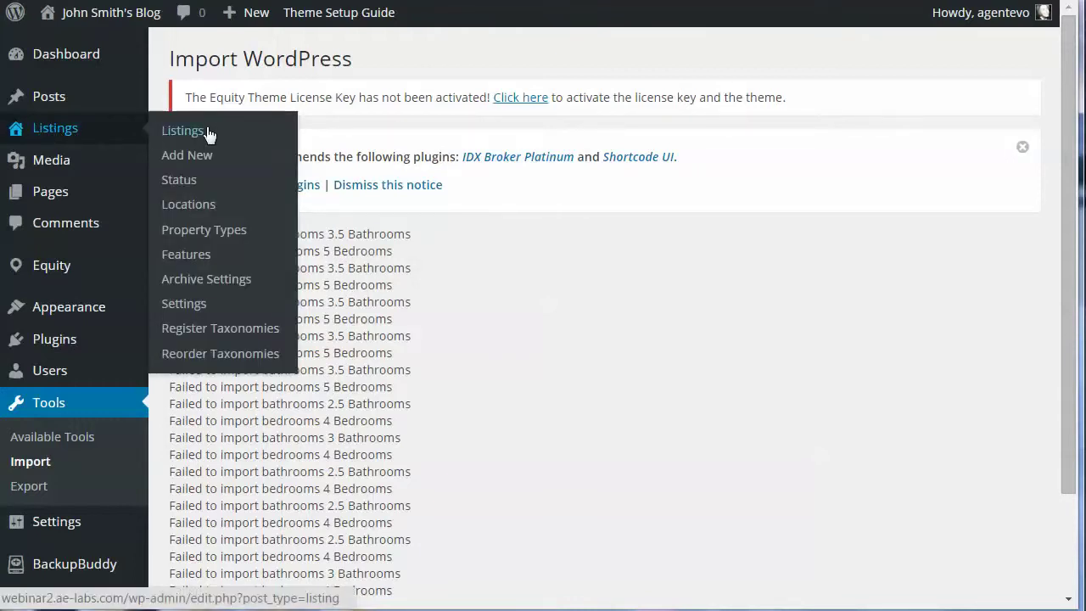
left_click(218, 338)
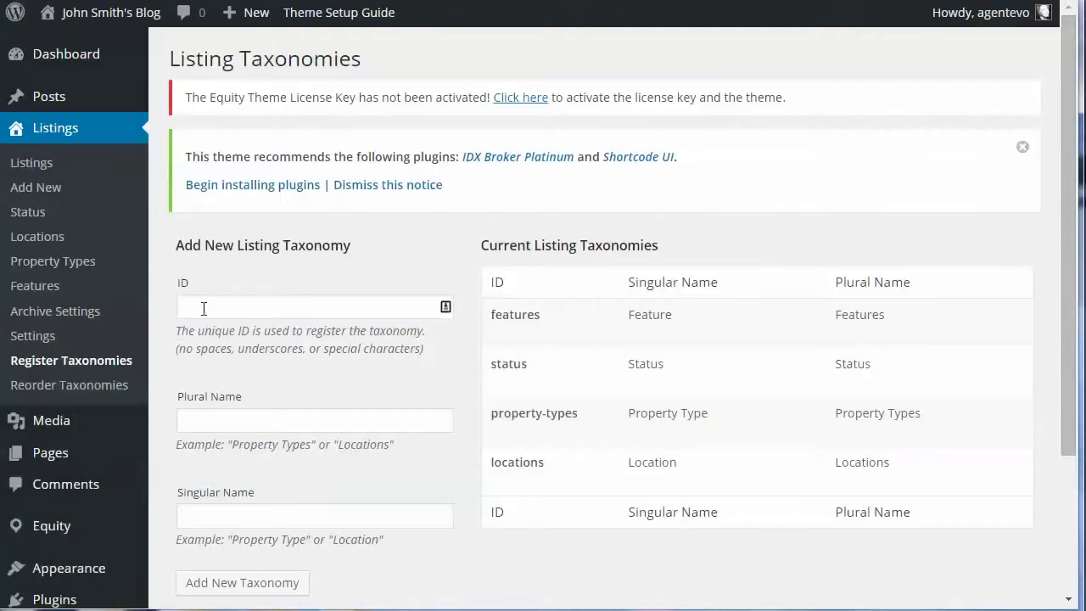
left_click(203, 306)
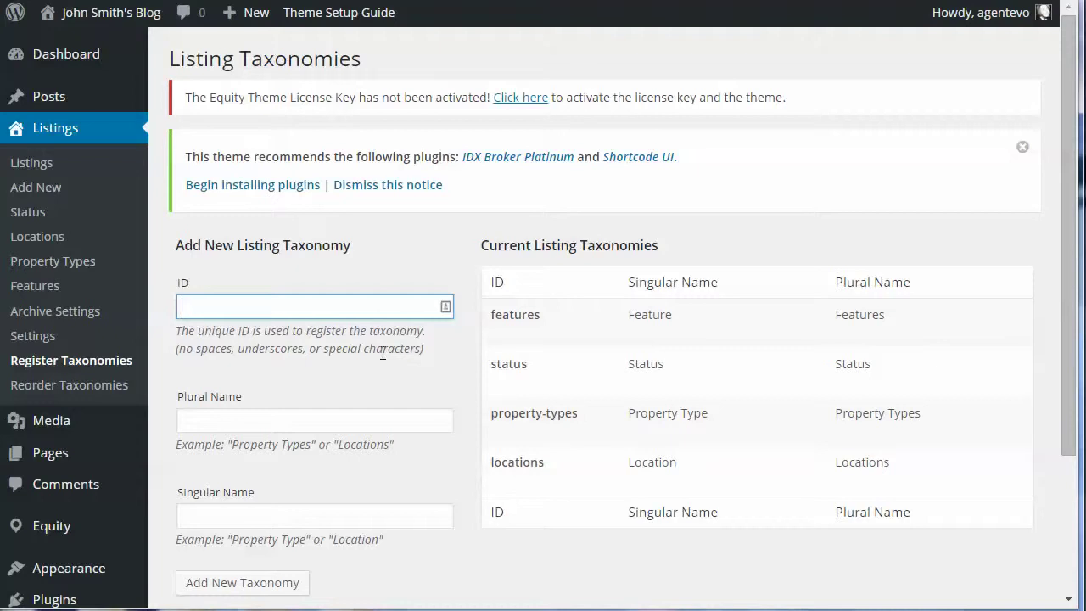
- Open the first imported listing for editing and examine its description, photo gallery, property types and features
left_click(36, 162)
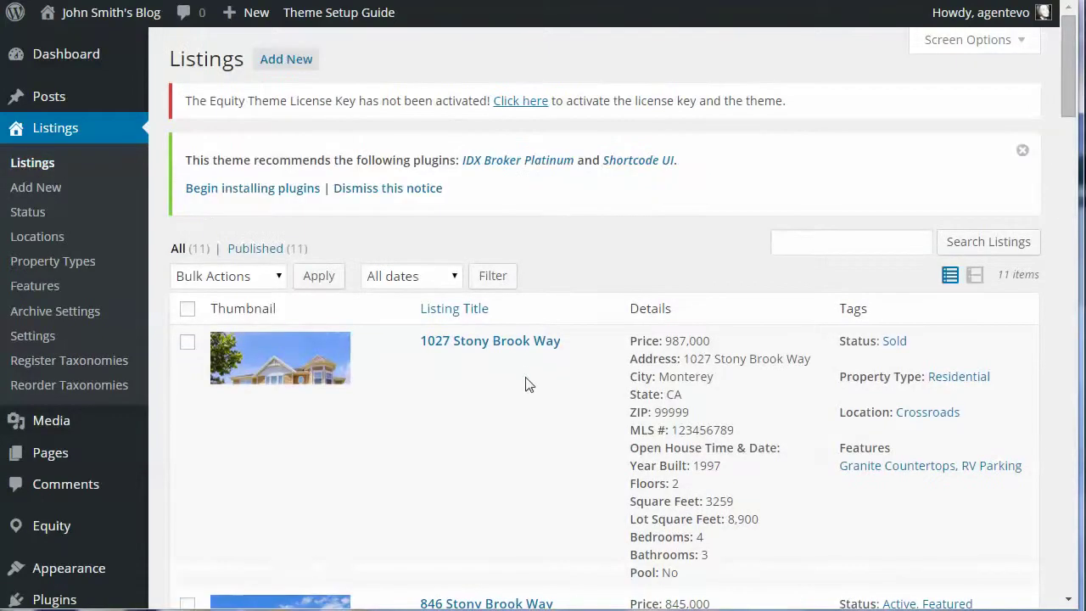
mouse_move(458, 378)
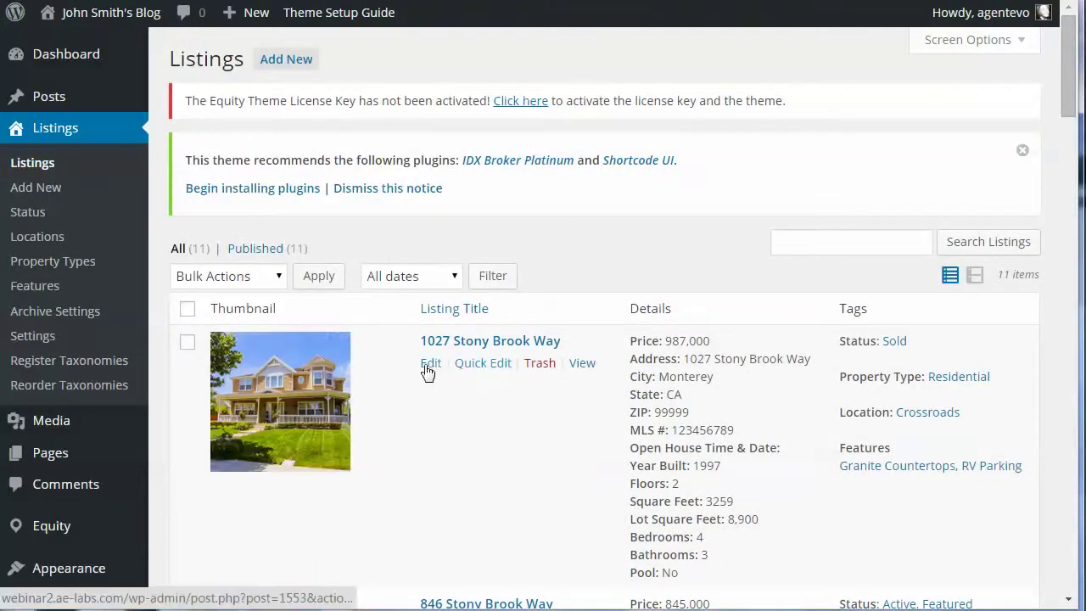
left_click(430, 365)
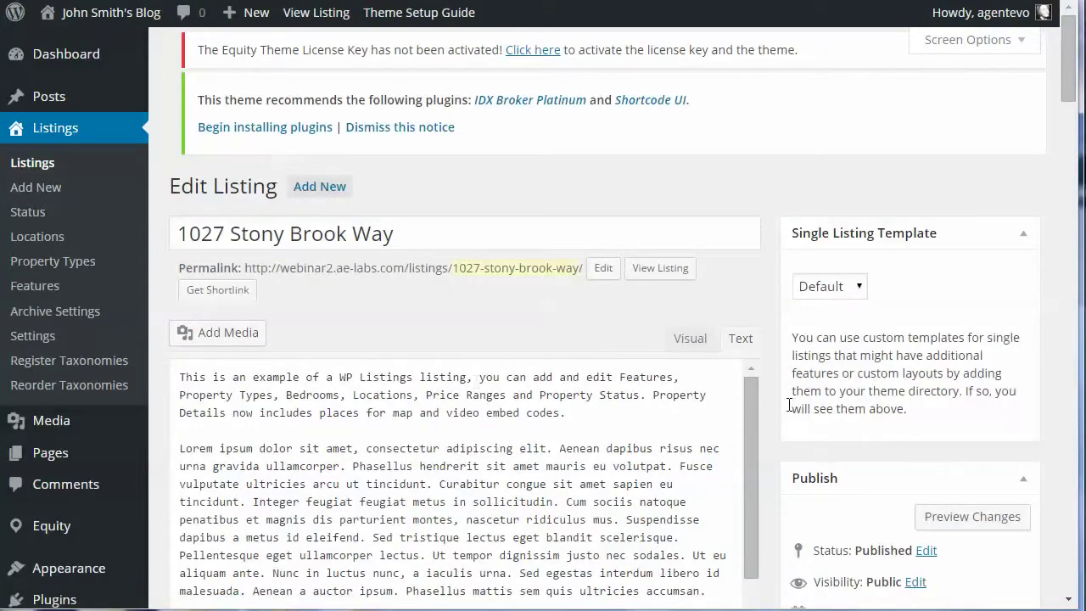
scroll(788, 405, "down", 15)
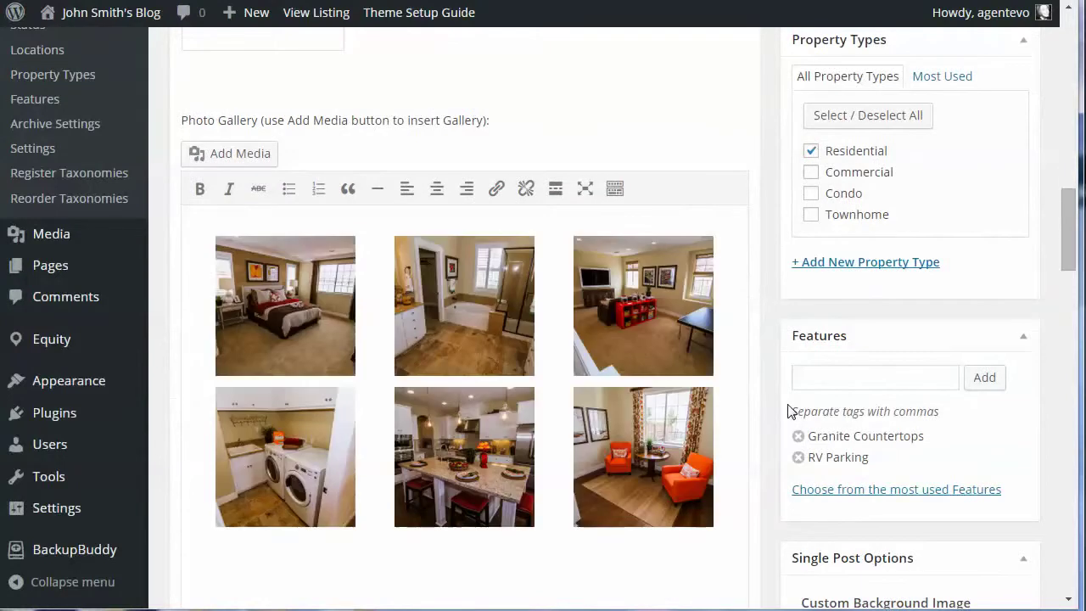
scroll(788, 411, "up", 15)
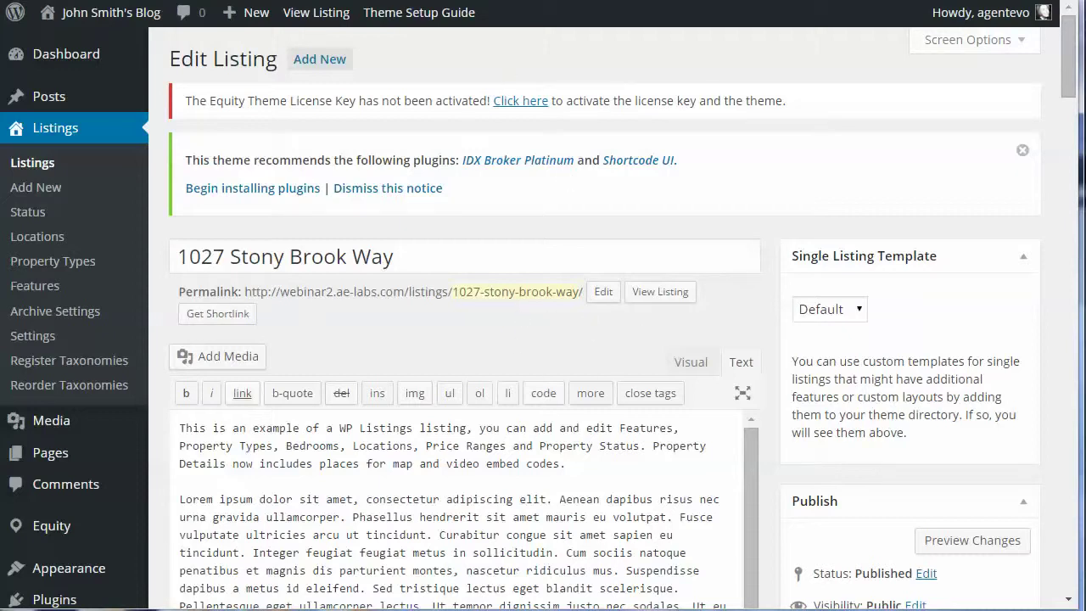
- Switch to the file manager, check curbappeal.idxbroker-widgets.wie and curbappeal.wplistings-widgets.wie in the xml folder, and return to the listing editor
key("alt+Tab")
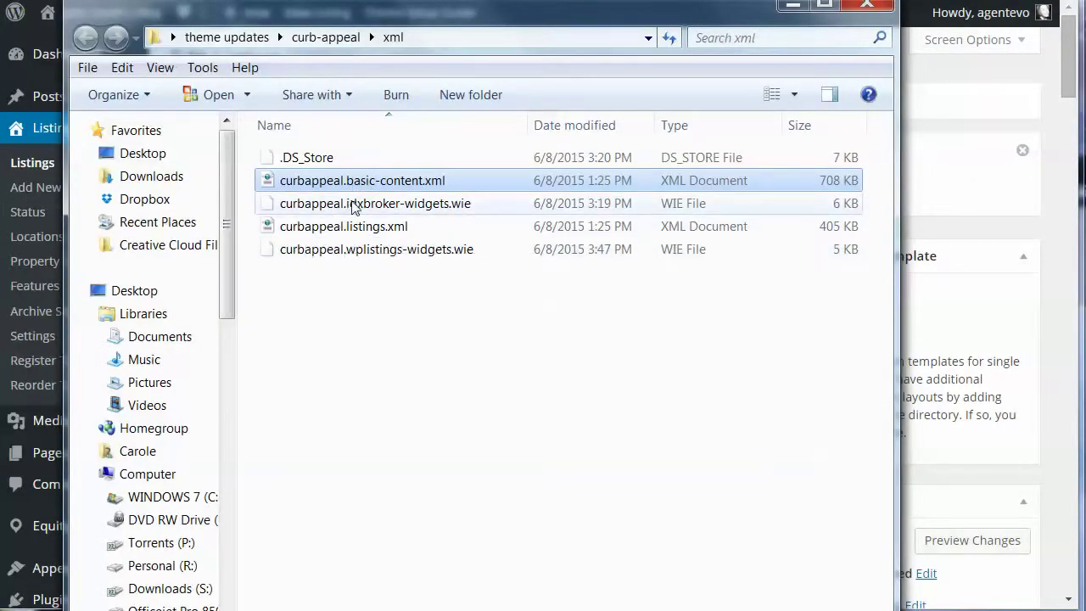
left_click(377, 205)
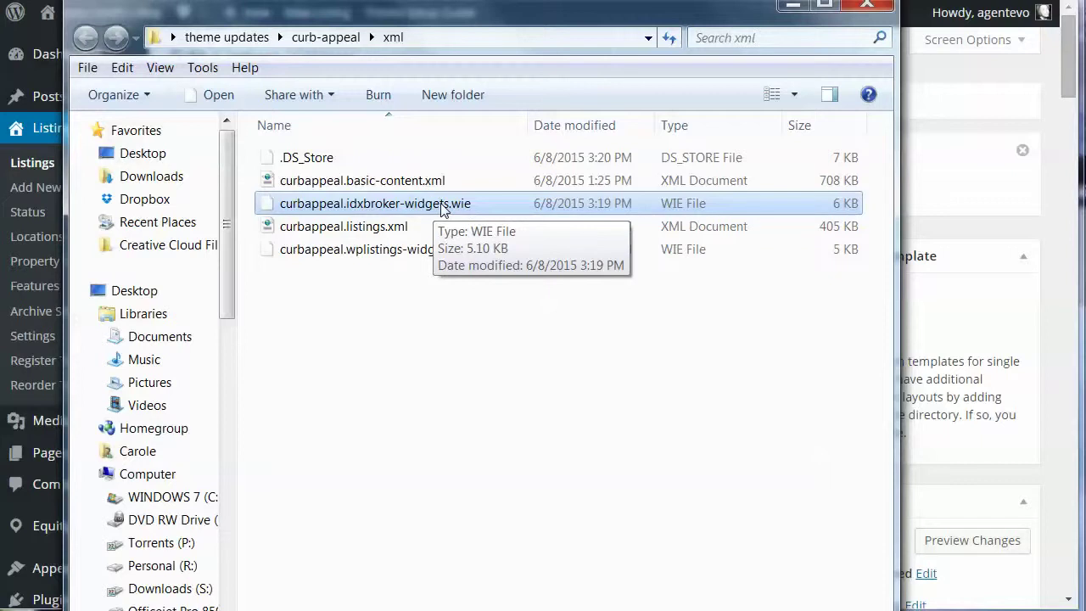
left_click(342, 250)
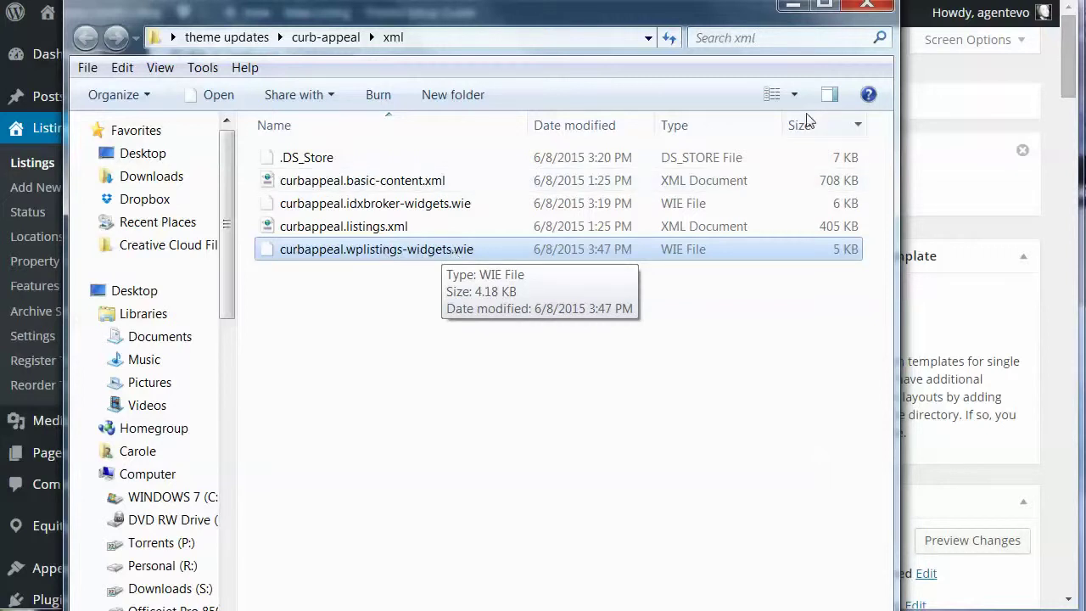
left_click(792, 10)
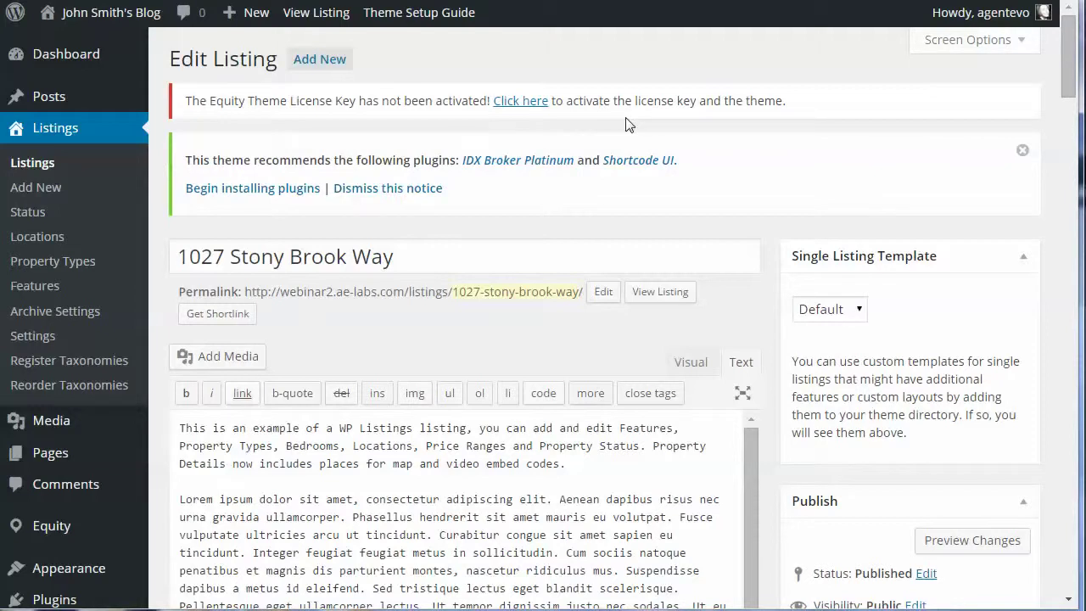
- Open the page for adding new plugins and search the plugin directory for "widget importer exporter"
scroll(424, 260, "down", 2)
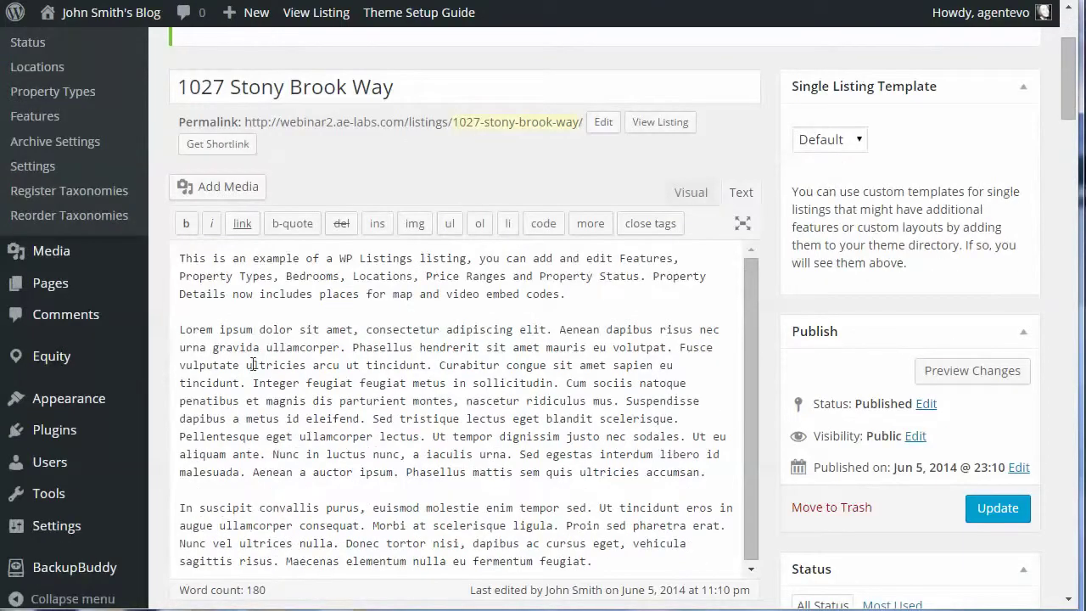
mouse_move(64, 432)
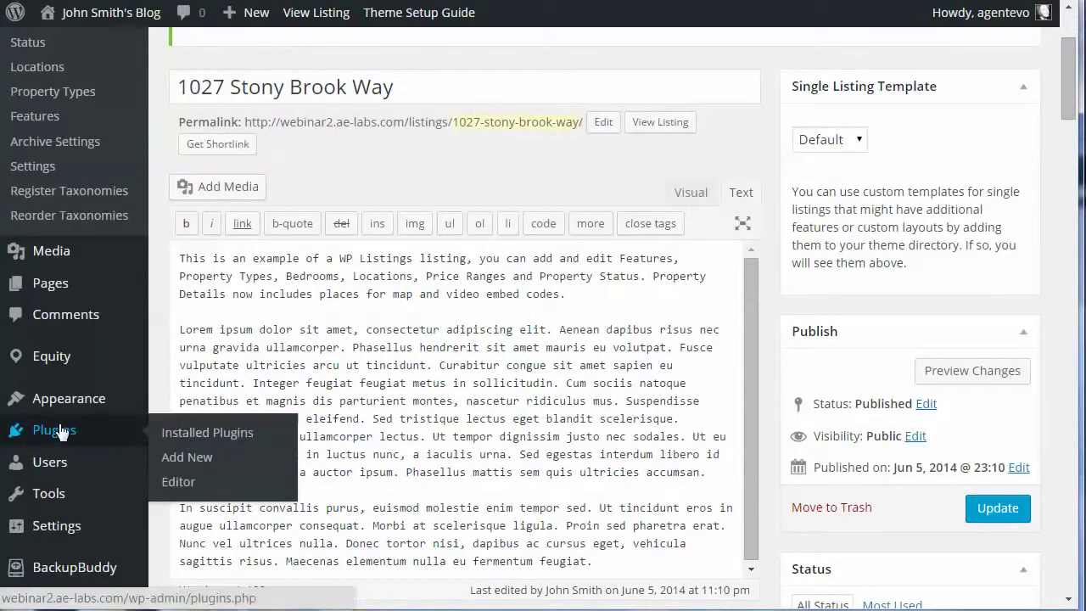
left_click(183, 458)
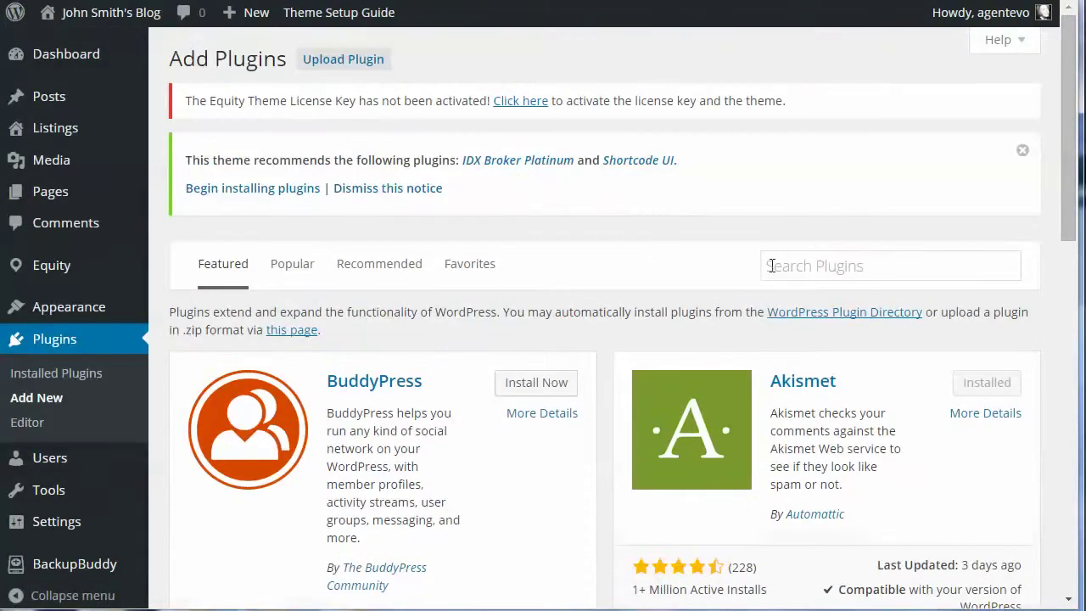
left_click(772, 266)
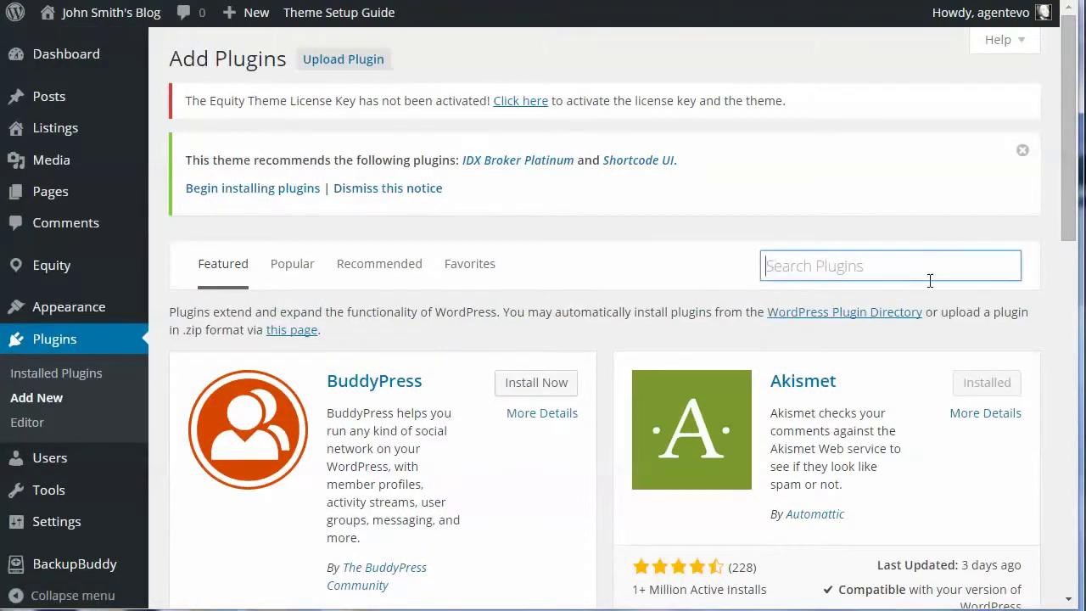
type("wid")
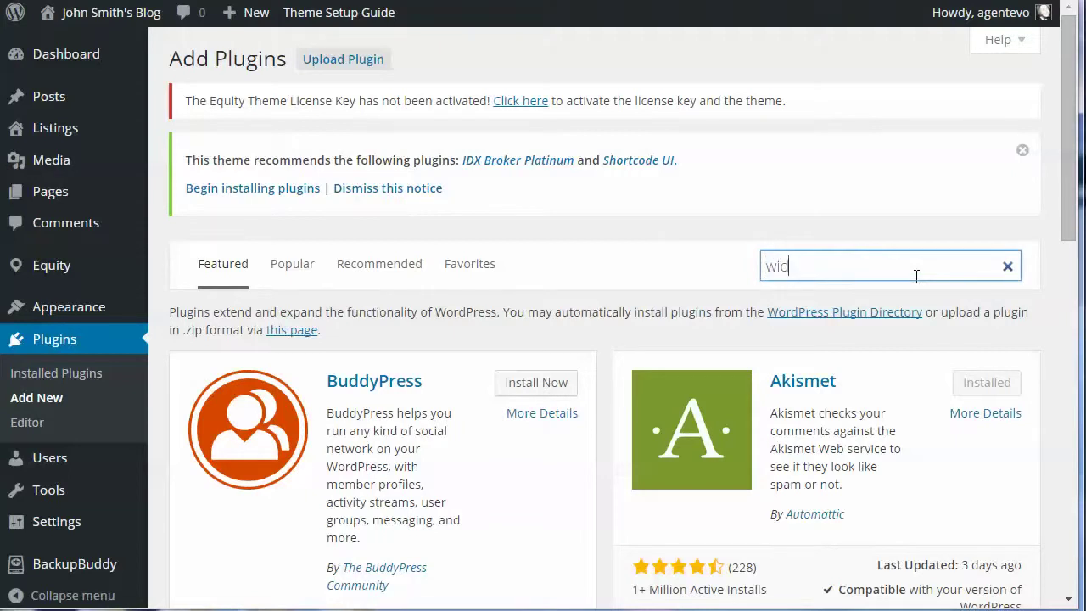
scroll(916, 278, "down", 1)
type("get importer e")
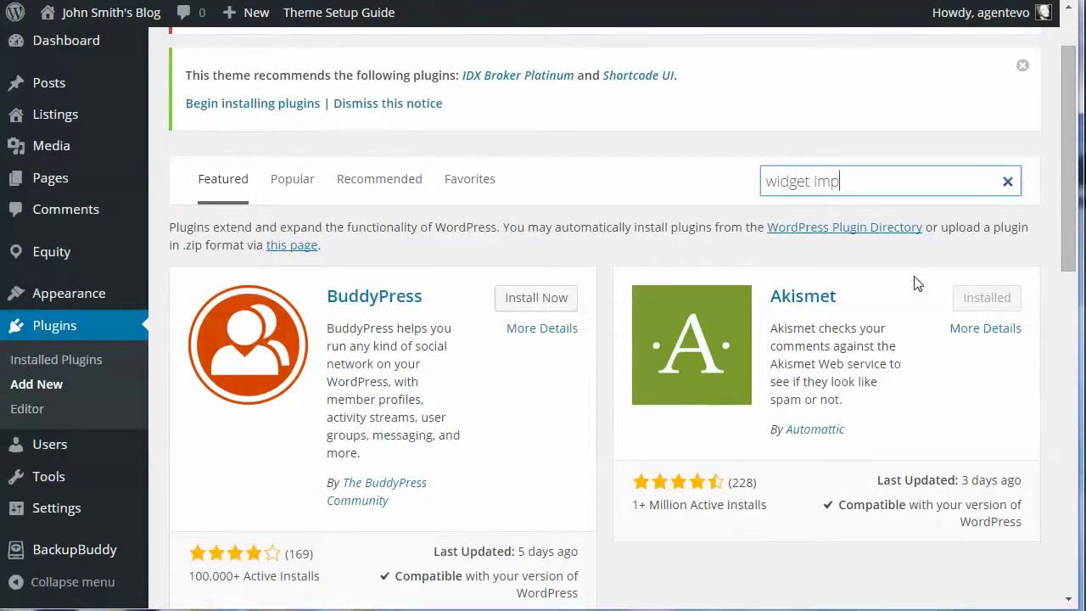
type("xper")
key("BackSpace")
key("BackSpace")
type("orter")
key("Return")
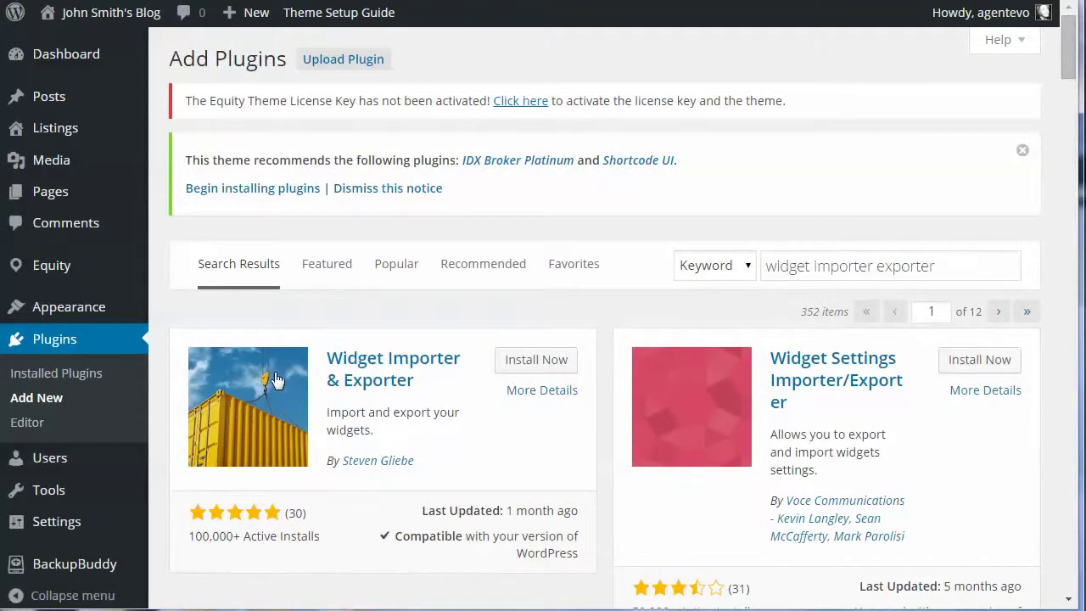
- Install and activate the Widget Importer & Exporter plugin and open its import and export page
left_click(535, 361)
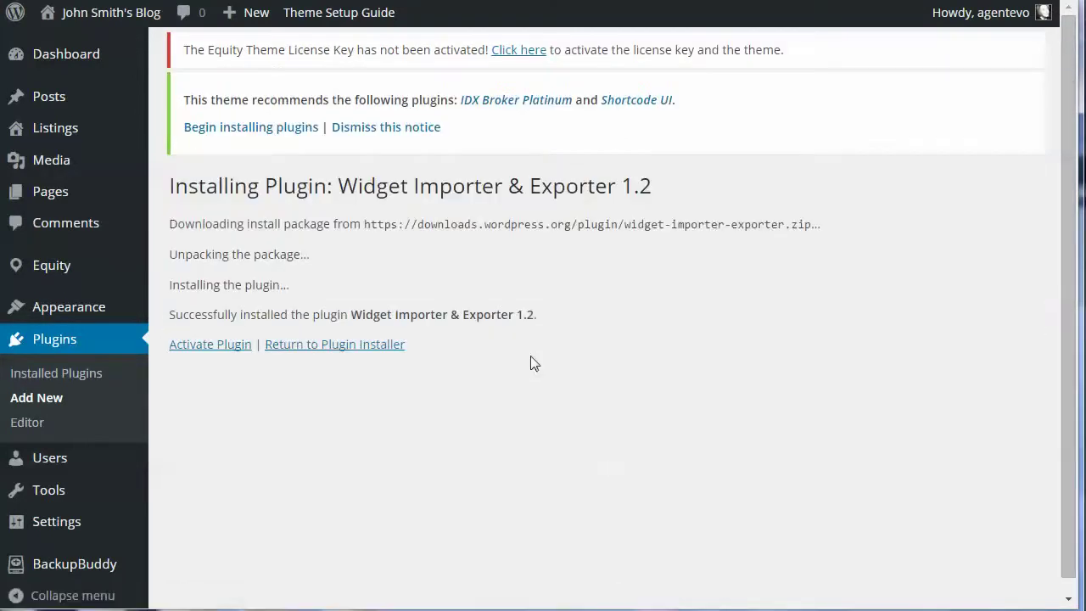
left_click(208, 345)
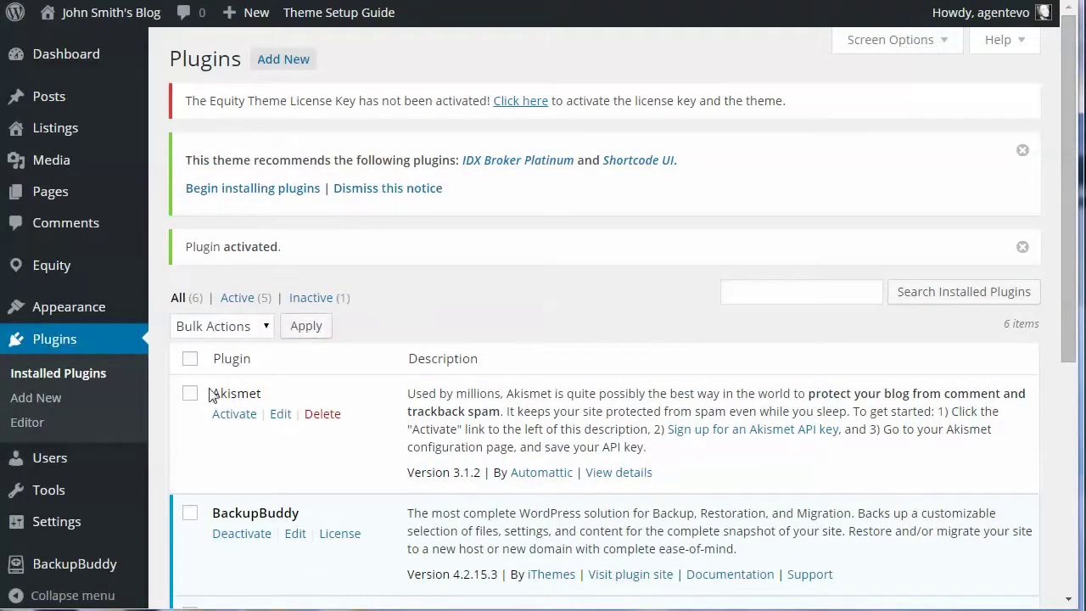
mouse_move(49, 492)
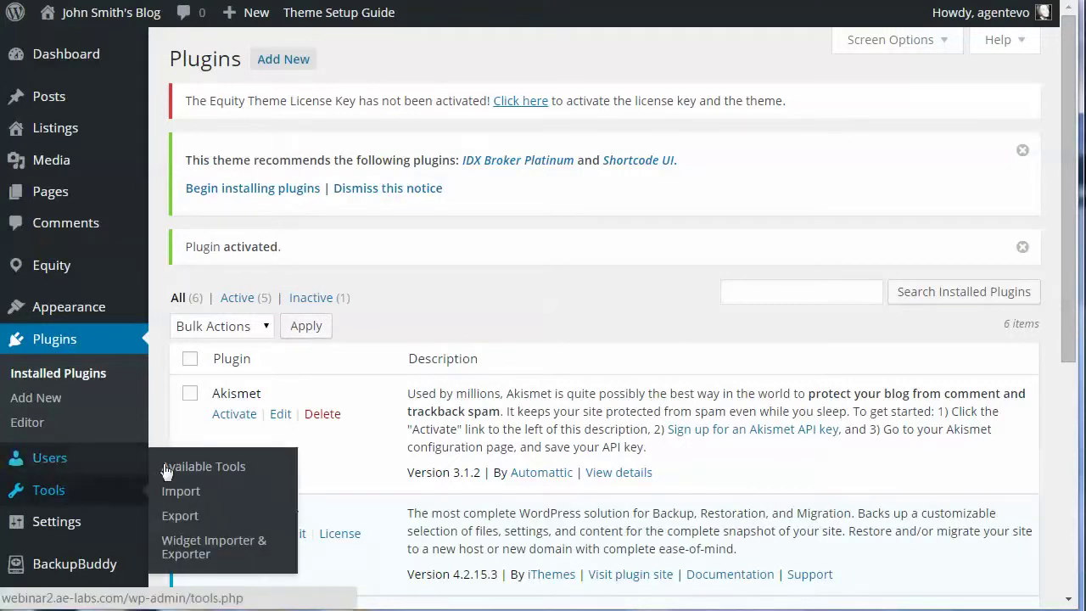
left_click(211, 547)
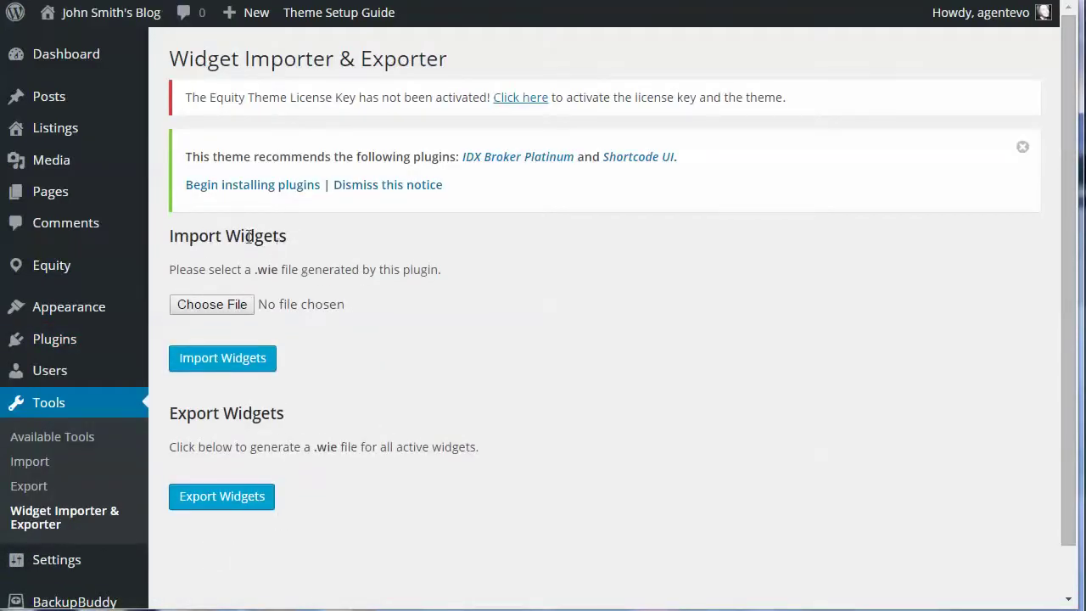
- Import the widgets from curbappeal.wplistings-widgets.wie and review the import results for each widget area
left_click(208, 306)
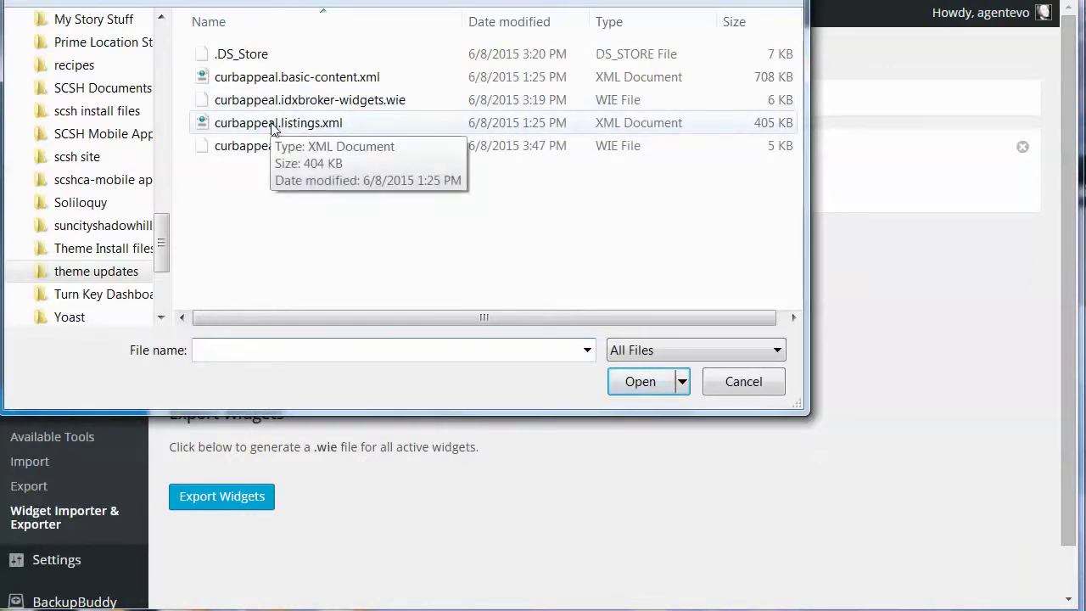
left_click(230, 148)
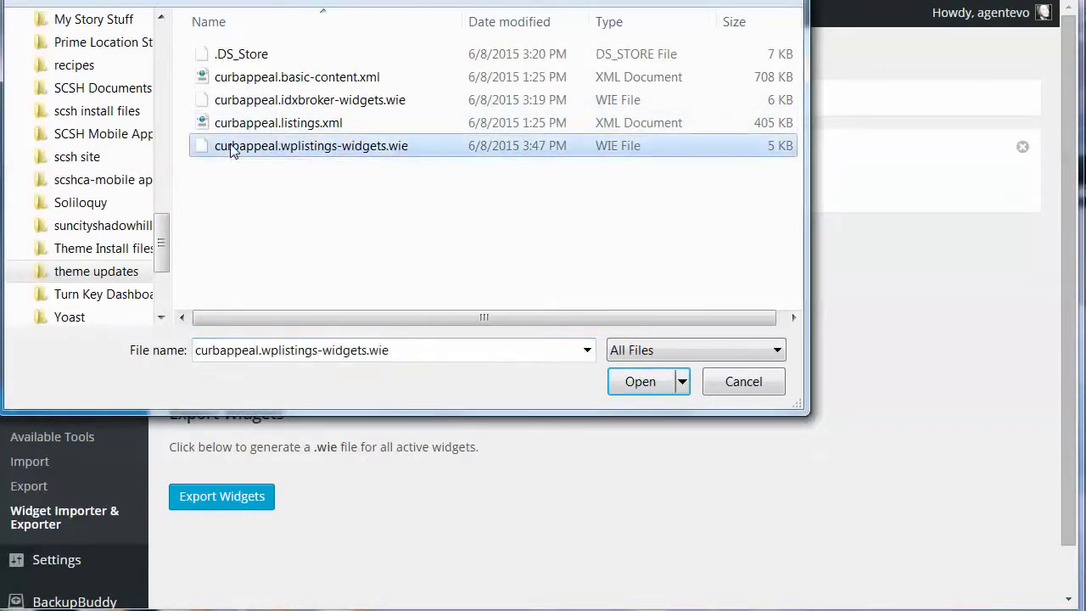
left_click(637, 382)
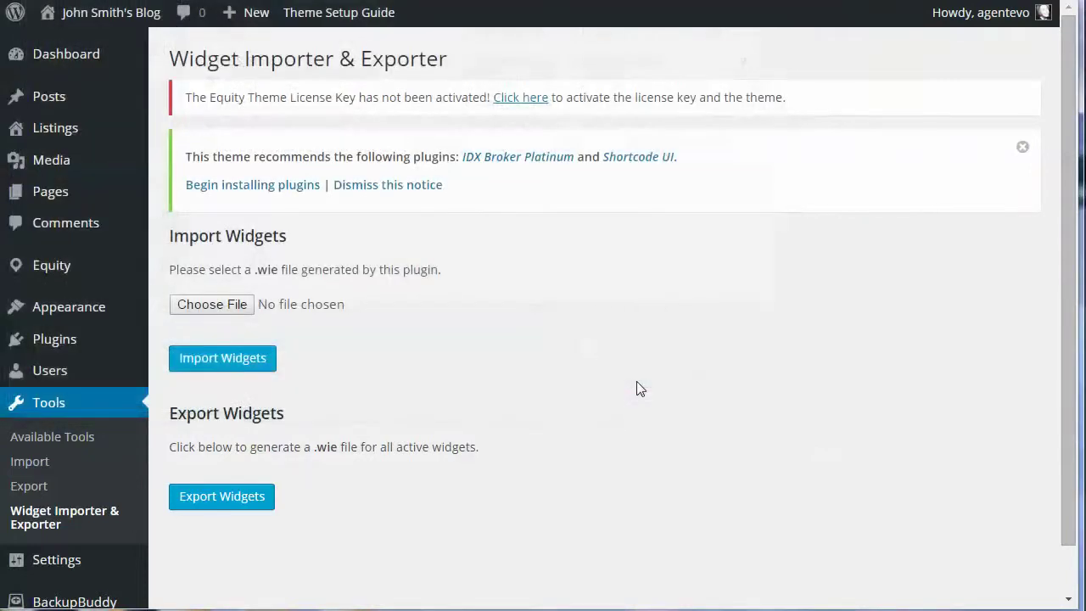
left_click(235, 363)
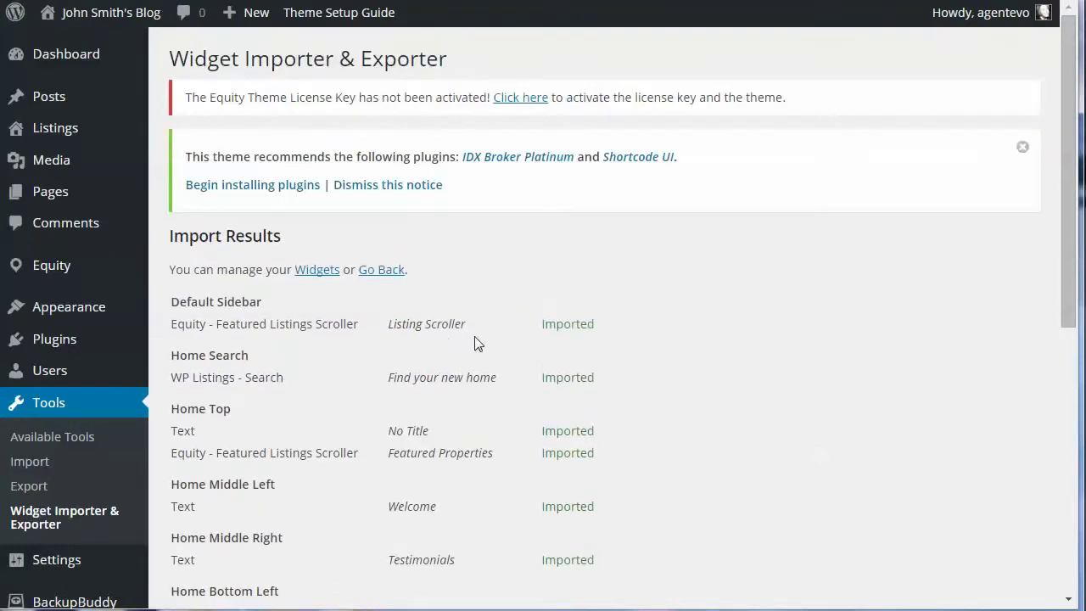
scroll(478, 407, "down", 6)
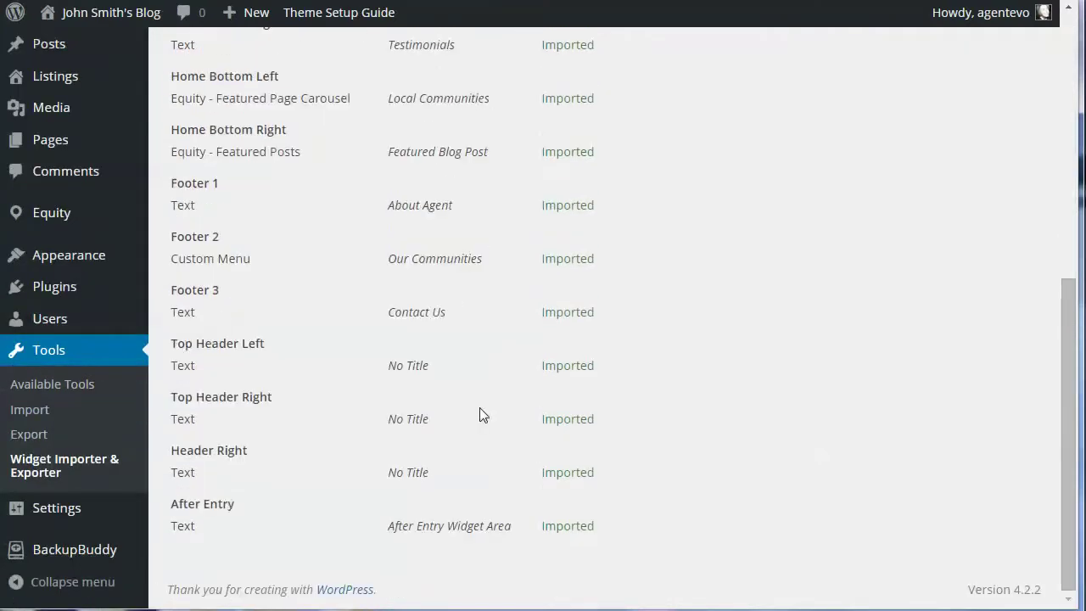
scroll(481, 413, "up", 5)
scroll(480, 414, "down", 5)
scroll(481, 414, "up", 4)
scroll(480, 414, "up", 2)
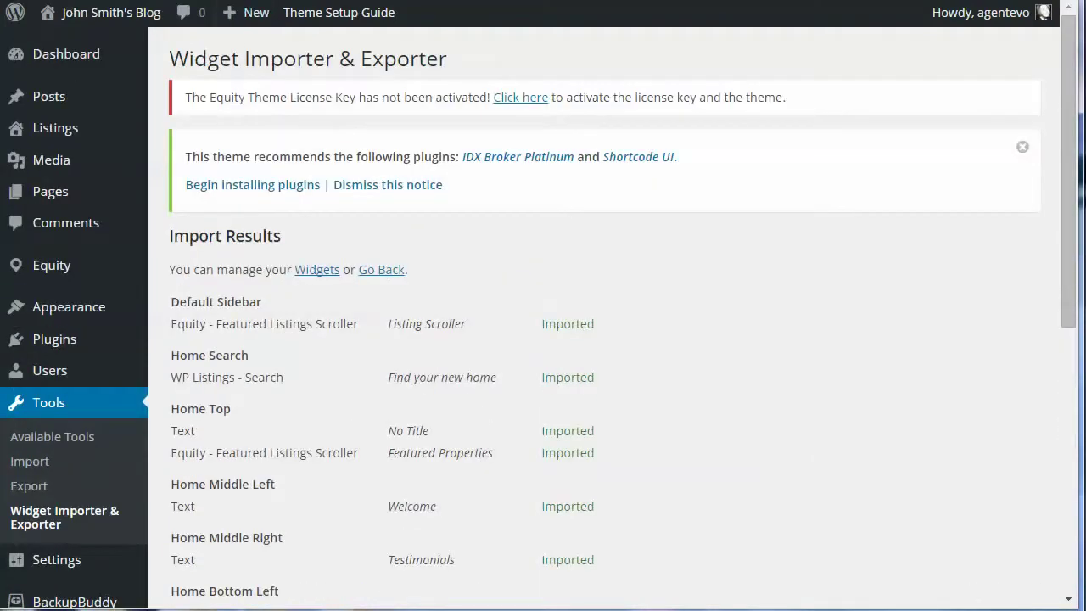
- Switch to the site's front page, reload it and examine the imported widgets from the home search down to the footer
key("ctrl+Tab")
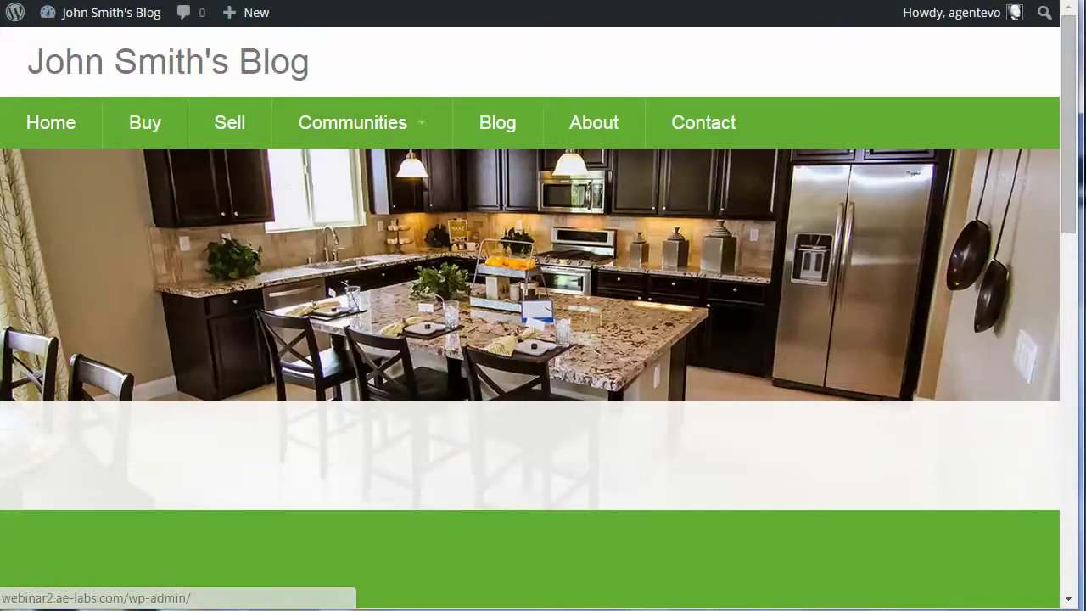
key("F5")
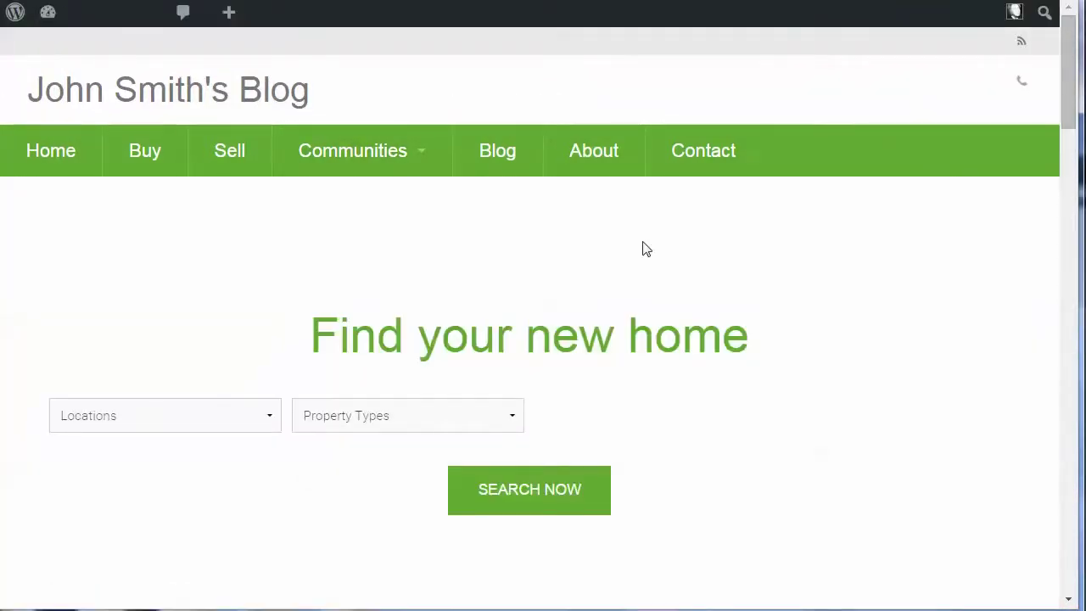
scroll(811, 436, "down", 5)
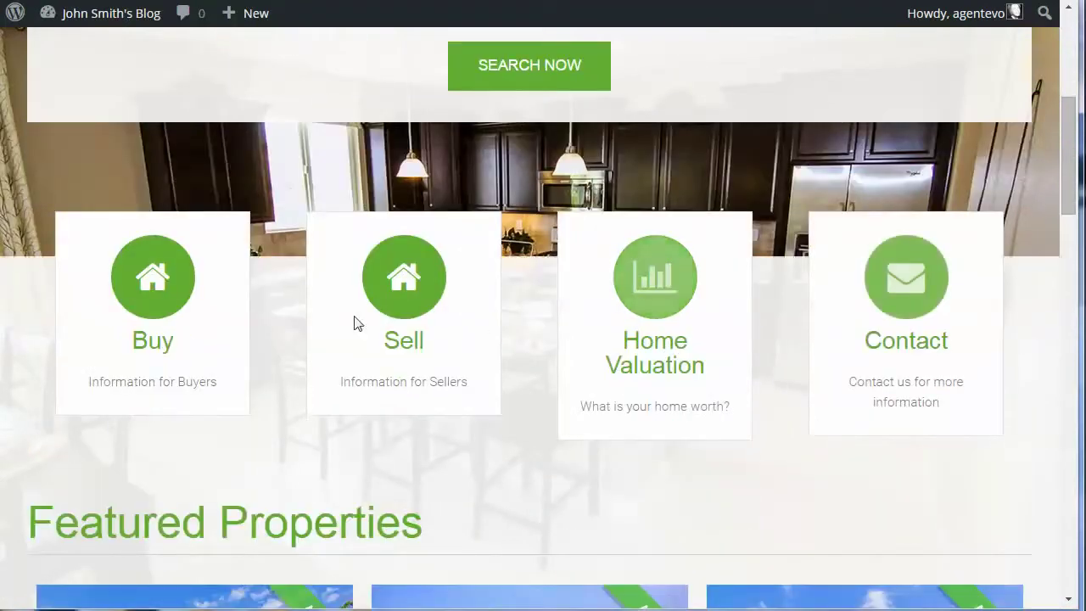
scroll(789, 425, "down", 5)
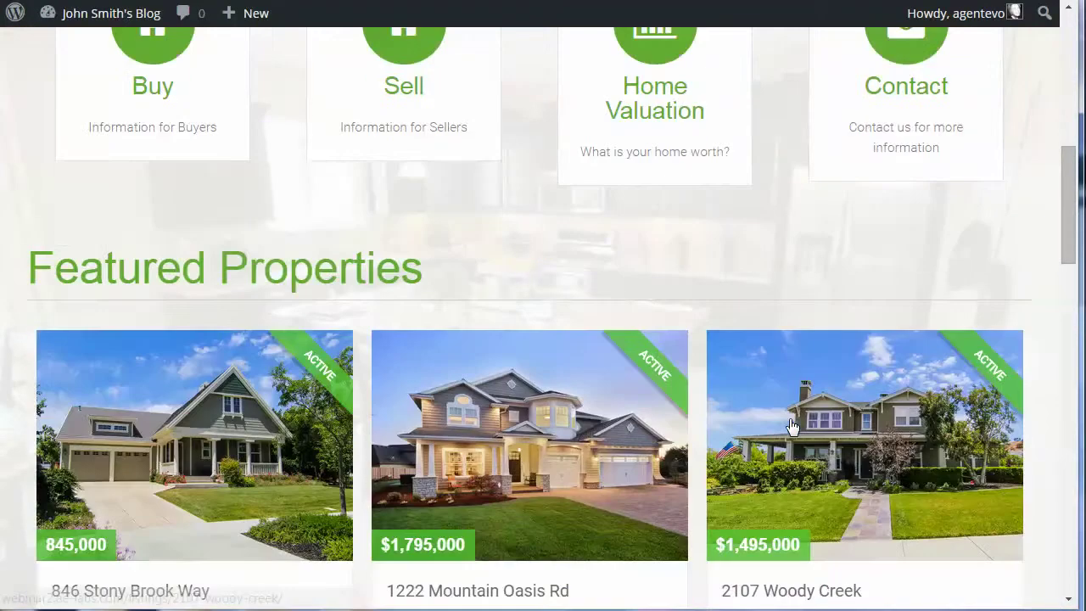
scroll(717, 424, "down", 3)
scroll(713, 418, "down", 12)
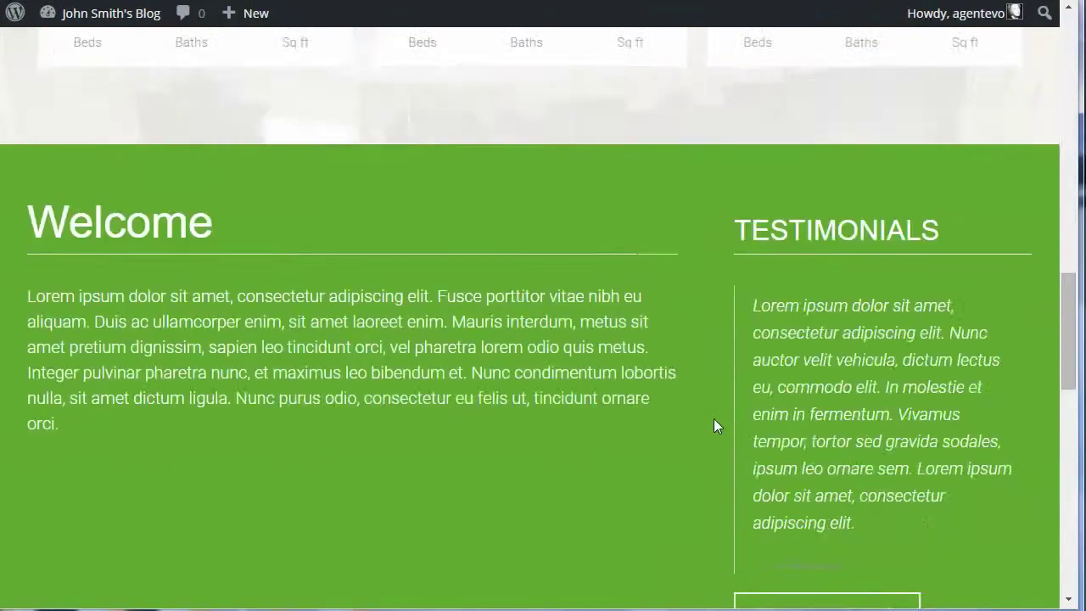
scroll(714, 424, "down", 3)
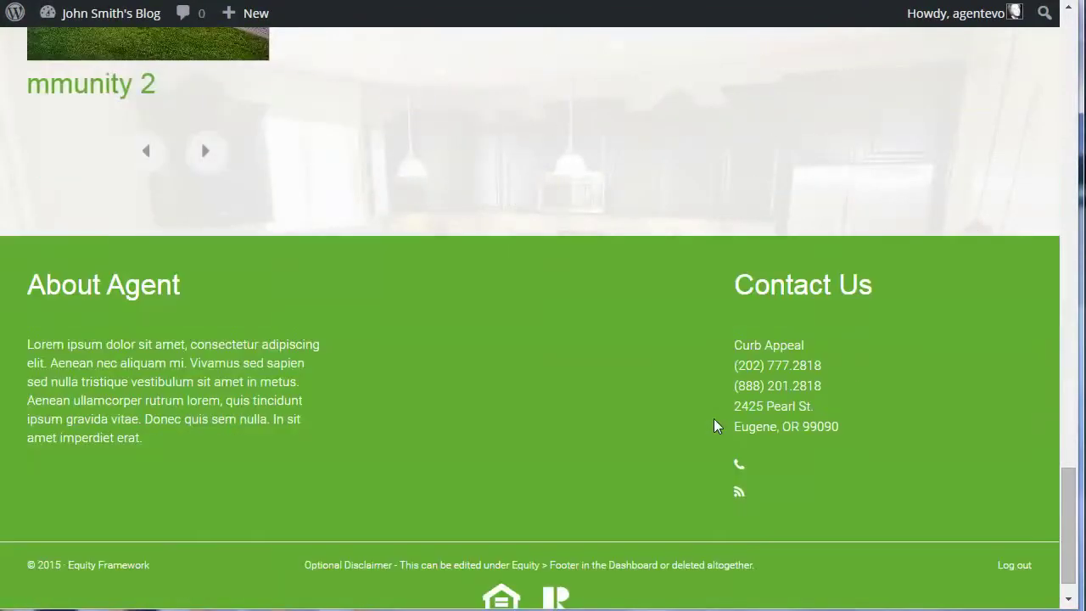
scroll(635, 408, "up", 20)
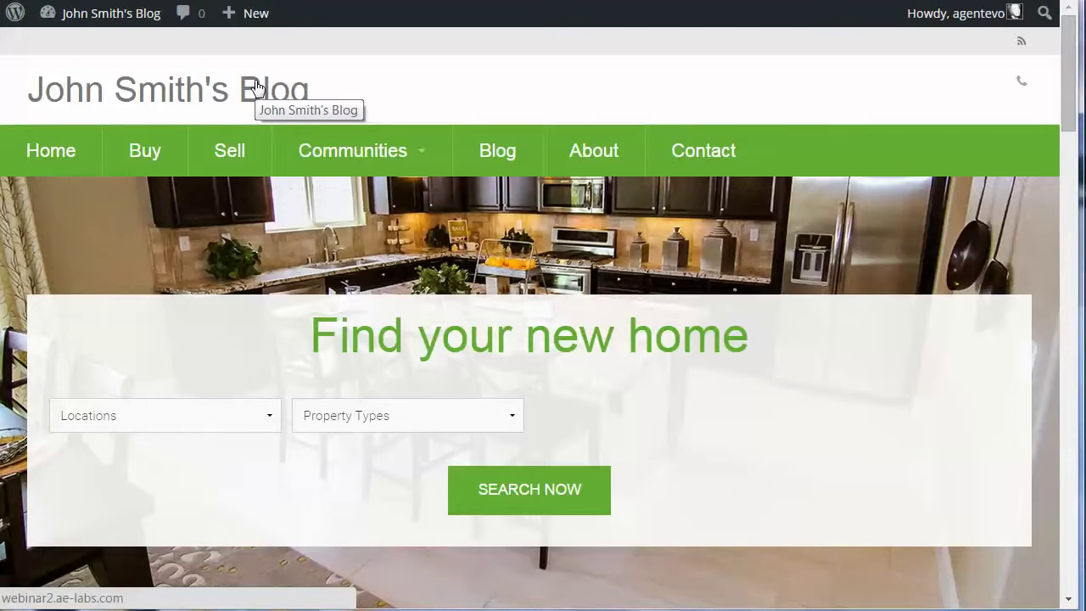
- Return to the WordPress dashboard and open the Equity license activation page at a larger zoom
key("alt+Left")
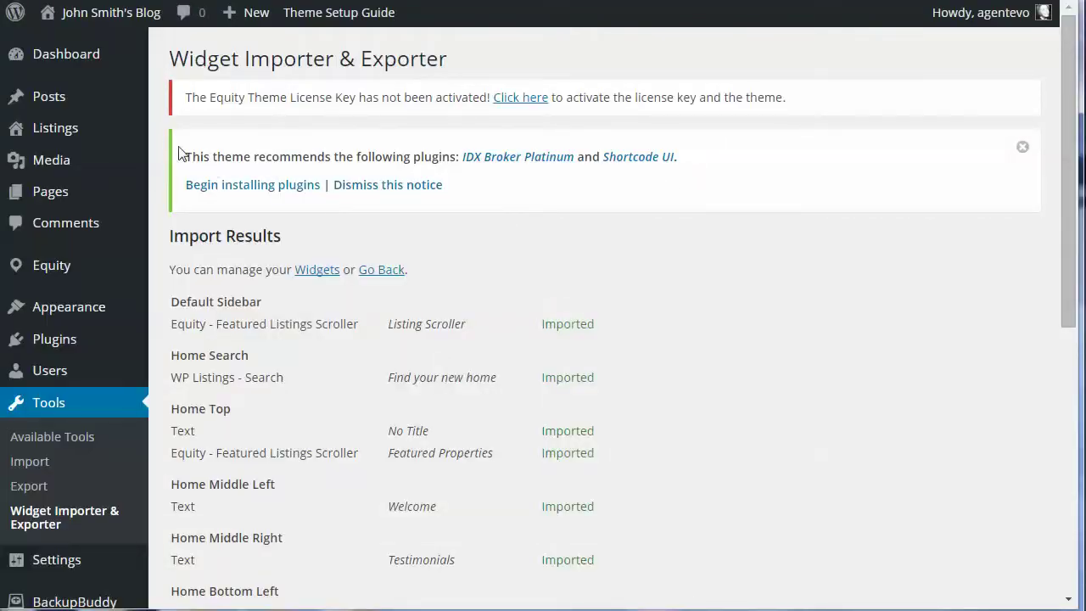
mouse_move(61, 274)
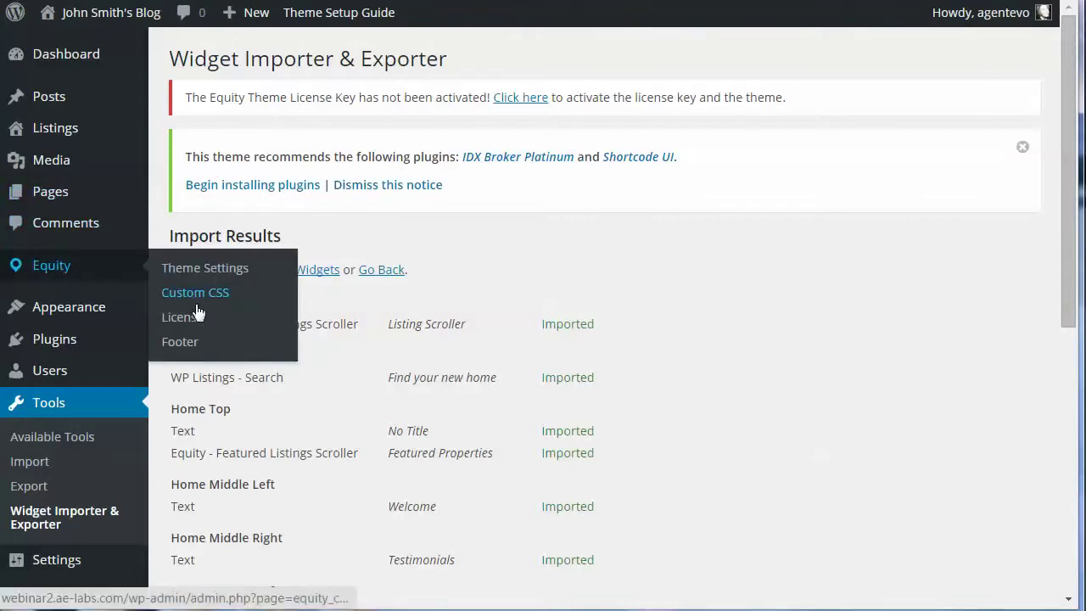
left_click(192, 317)
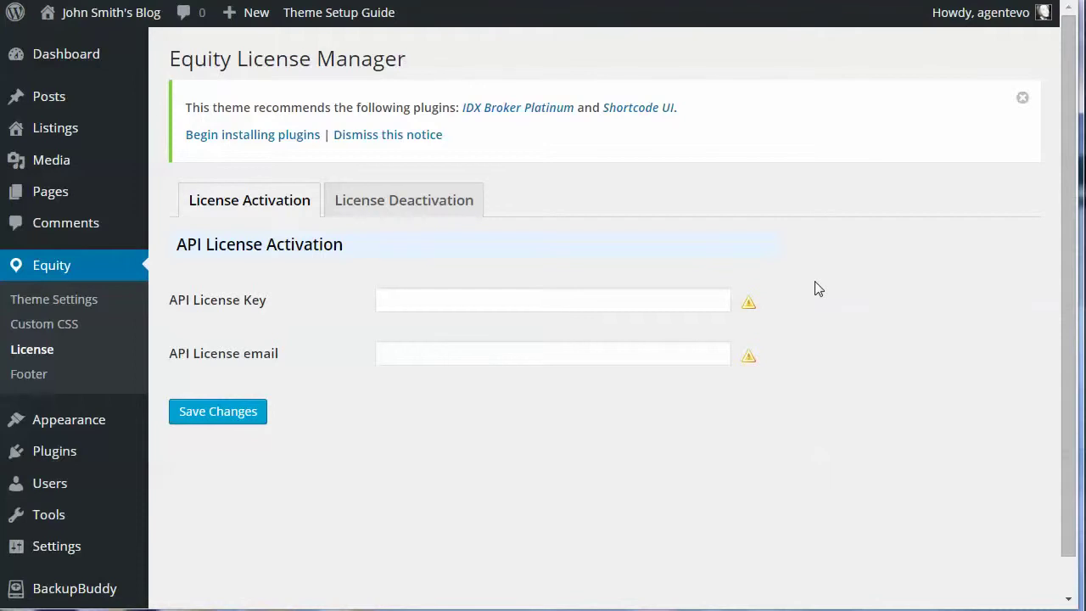
key("ctrl+plus")
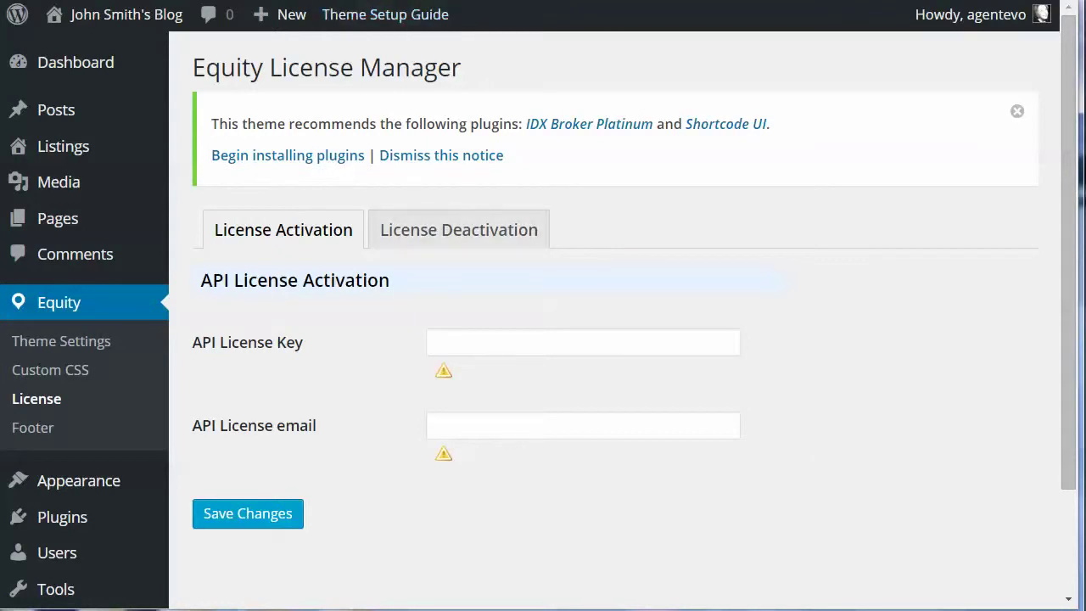
- Look up the API license key and email on the Agent Evolution My Account page, and return to the API License Key field
key("ctrl+Tab")
scroll(857, 246, "up", 10)
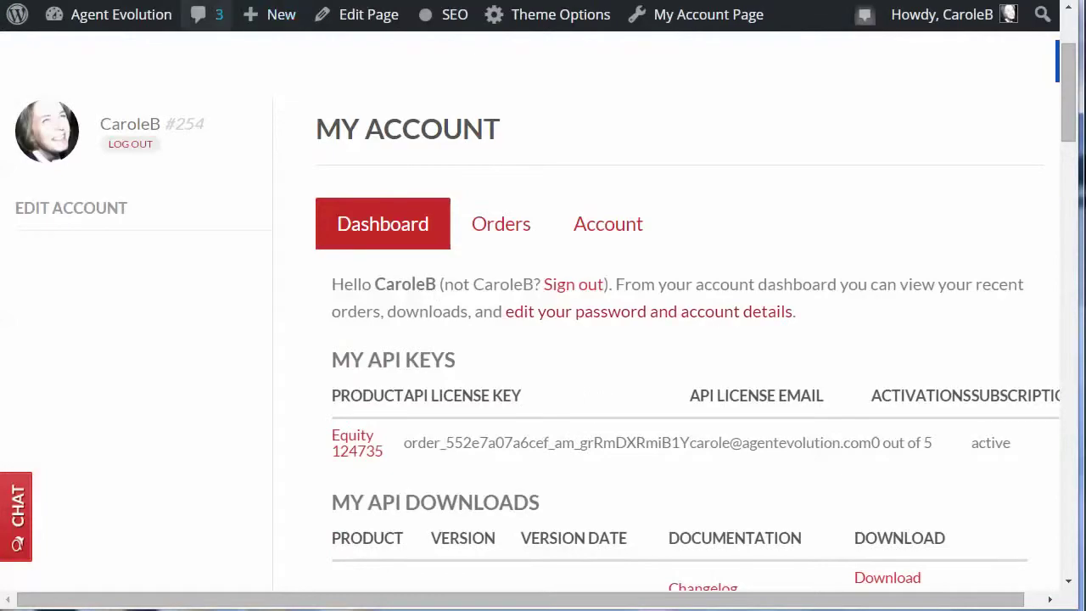
key("ctrl+Tab")
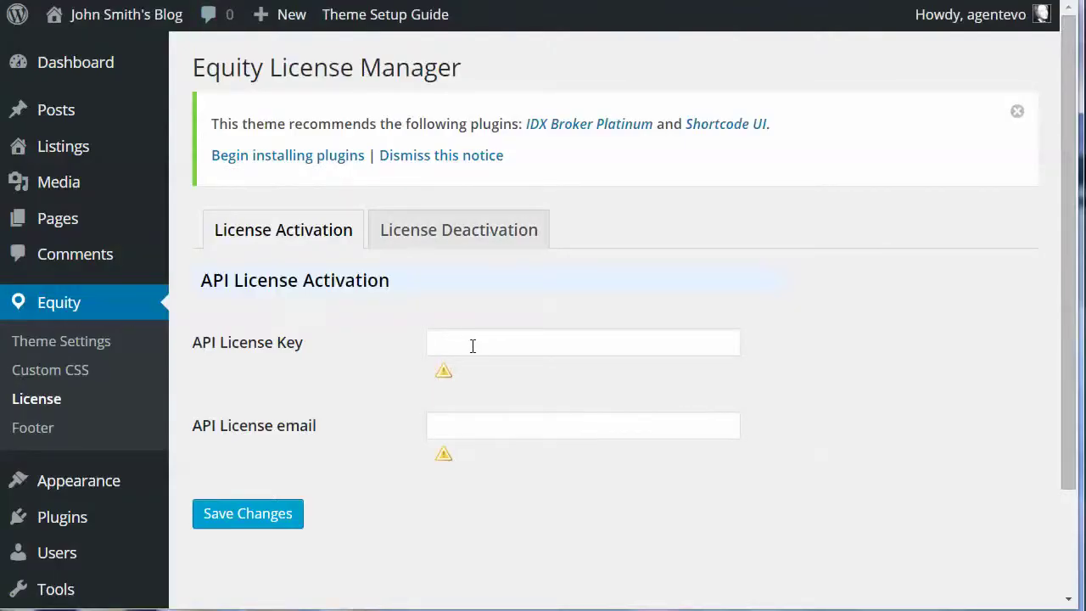
left_click(472, 343)
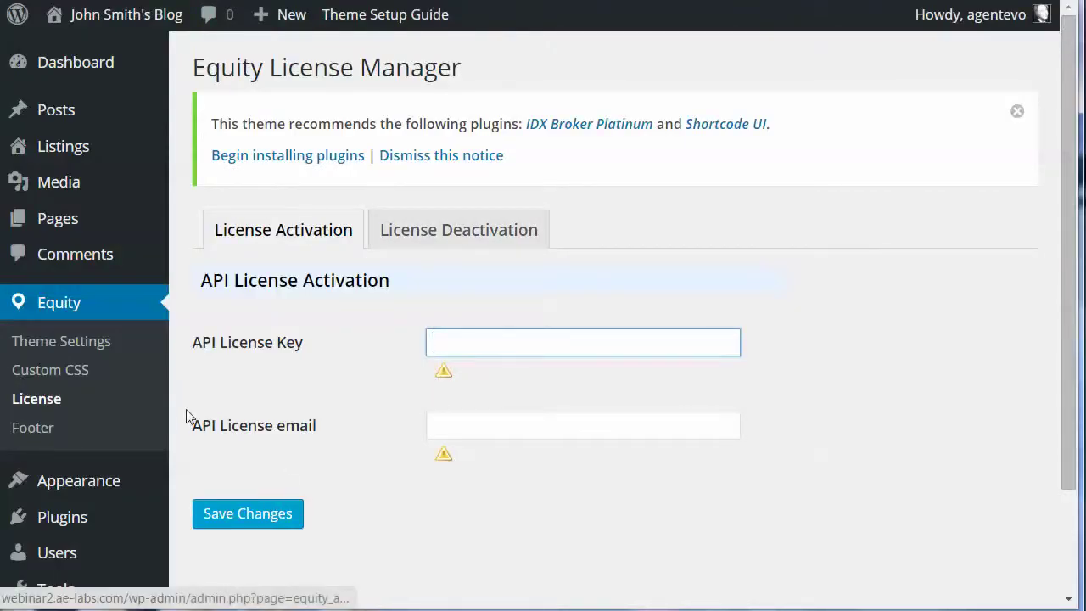